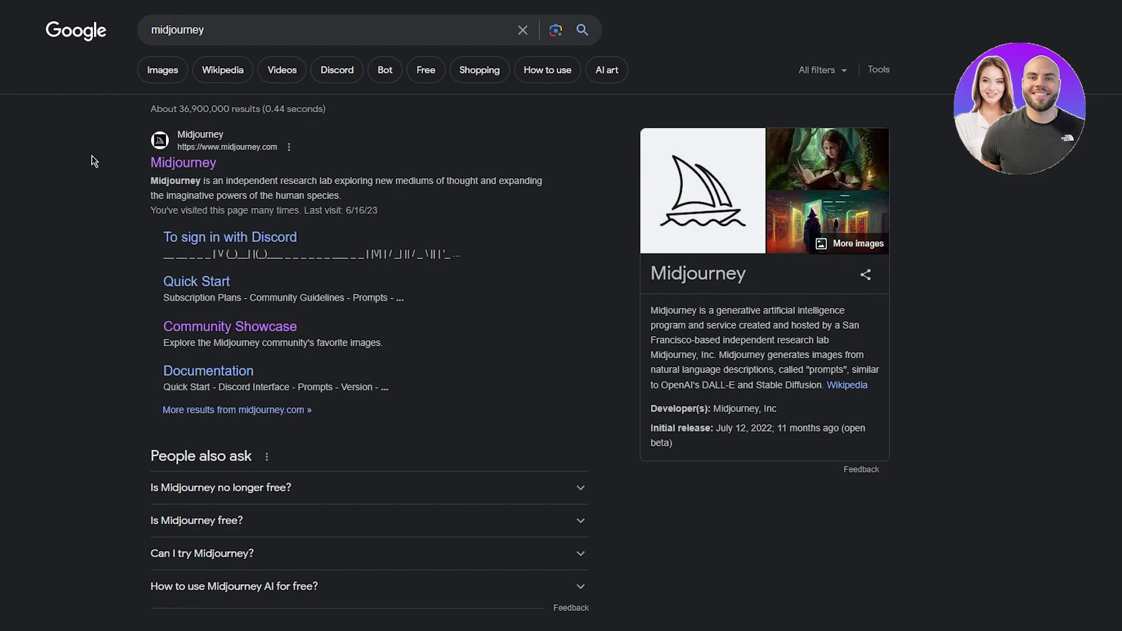
- Open the official Midjourney website and highlight lines of its animated prompt text
click(168, 160)
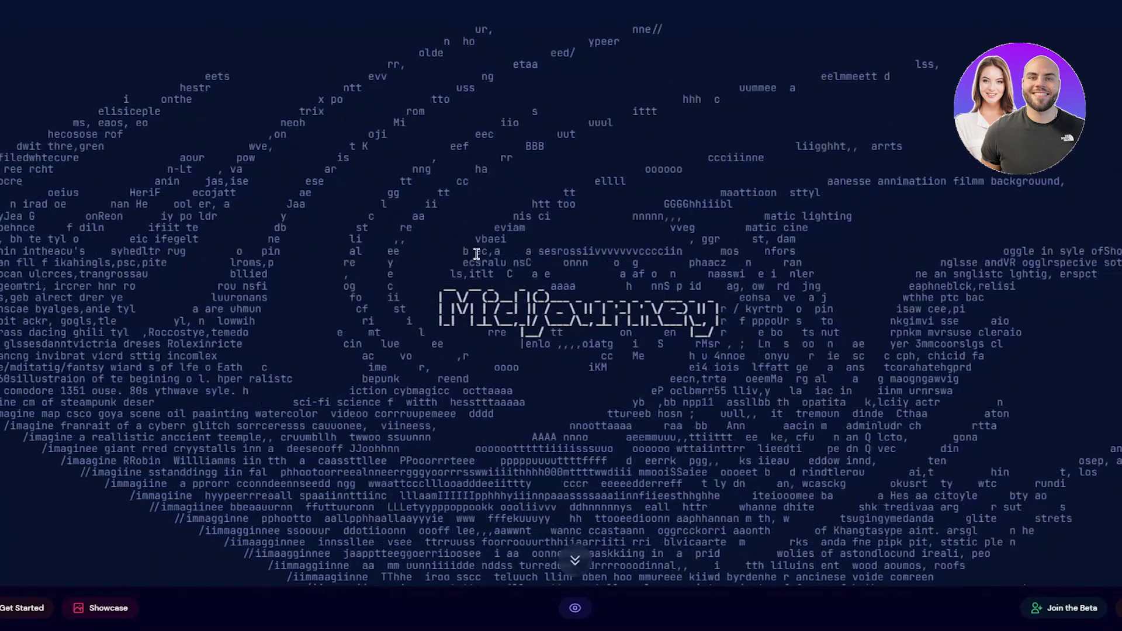
drag(415, 400, 421, 426)
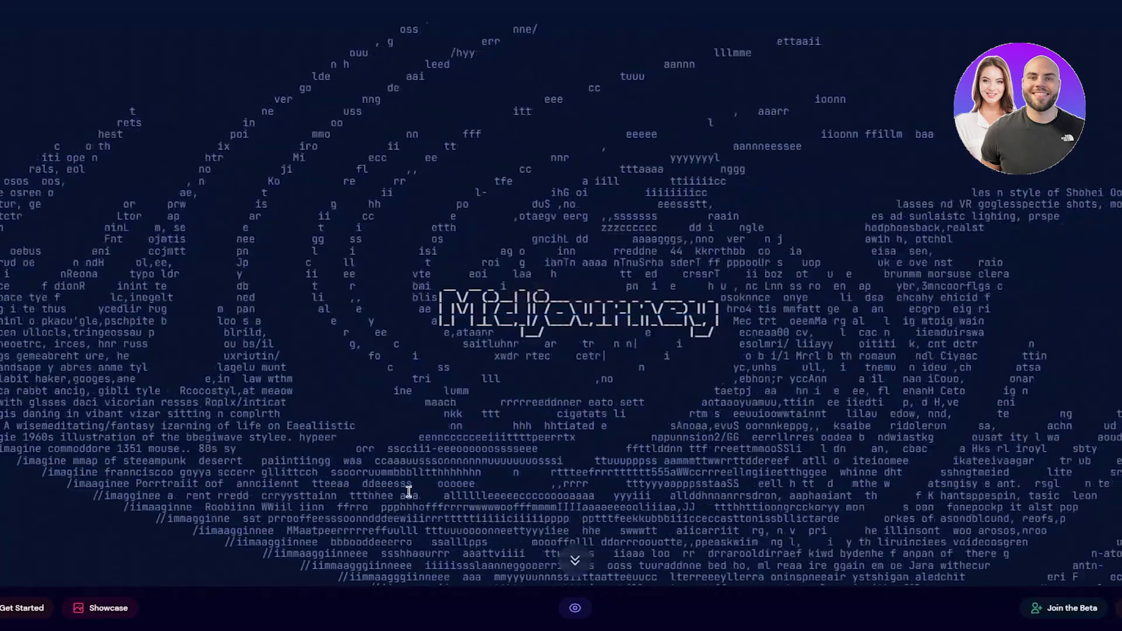
drag(409, 491, 387, 453)
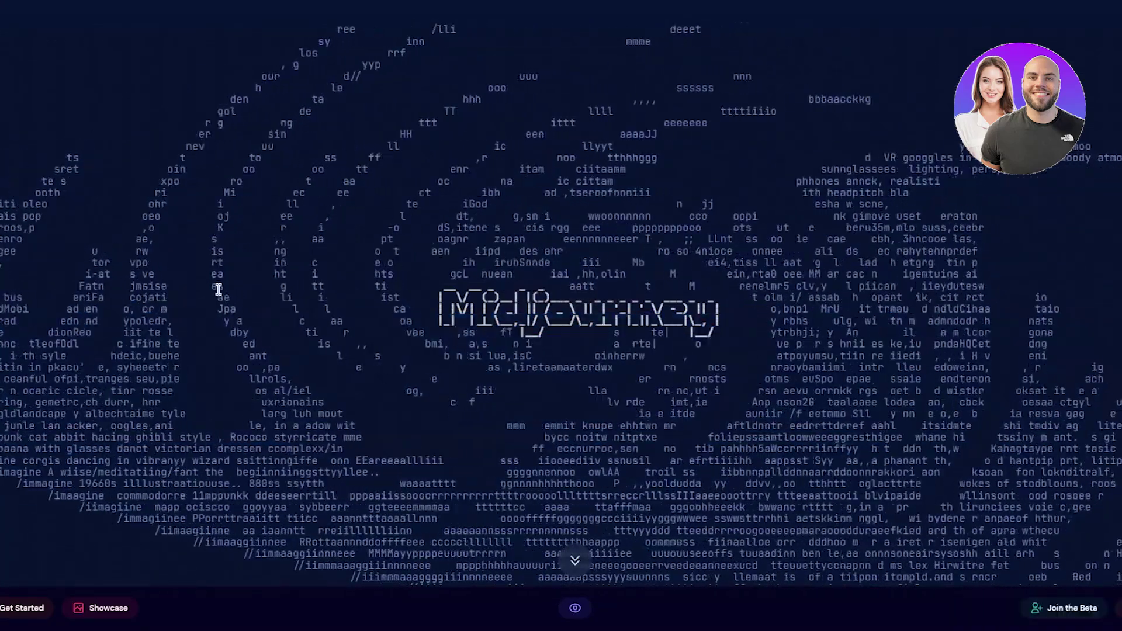
drag(218, 288, 415, 518)
- Scroll down to the About section and highlight its opening text
scroll(381, 359, down, 5)
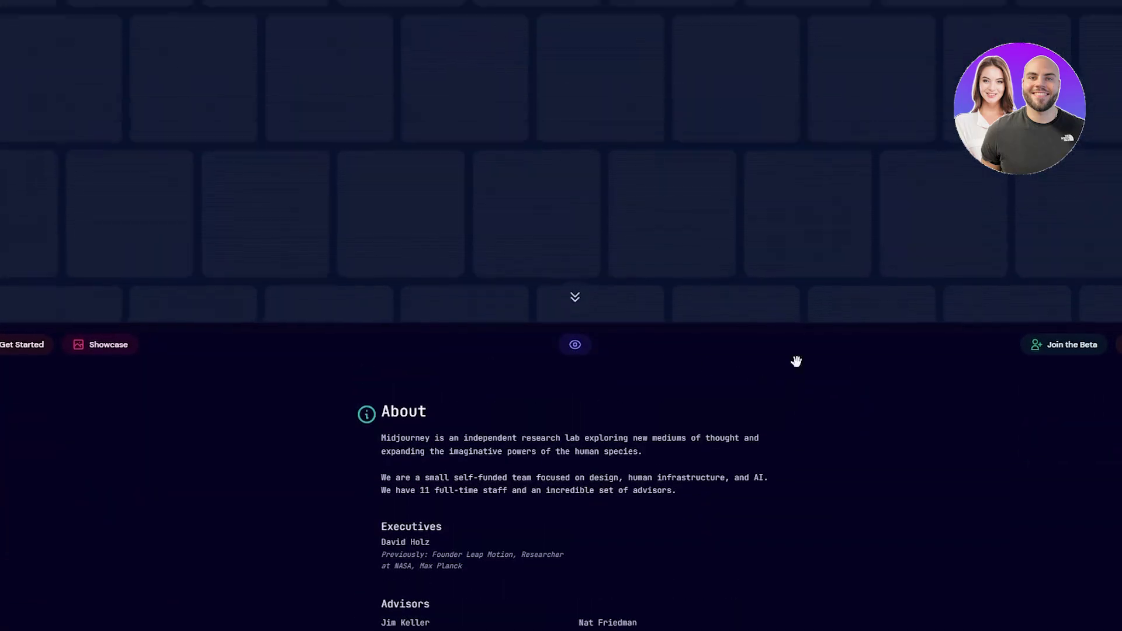
scroll(800, 367, down, 5)
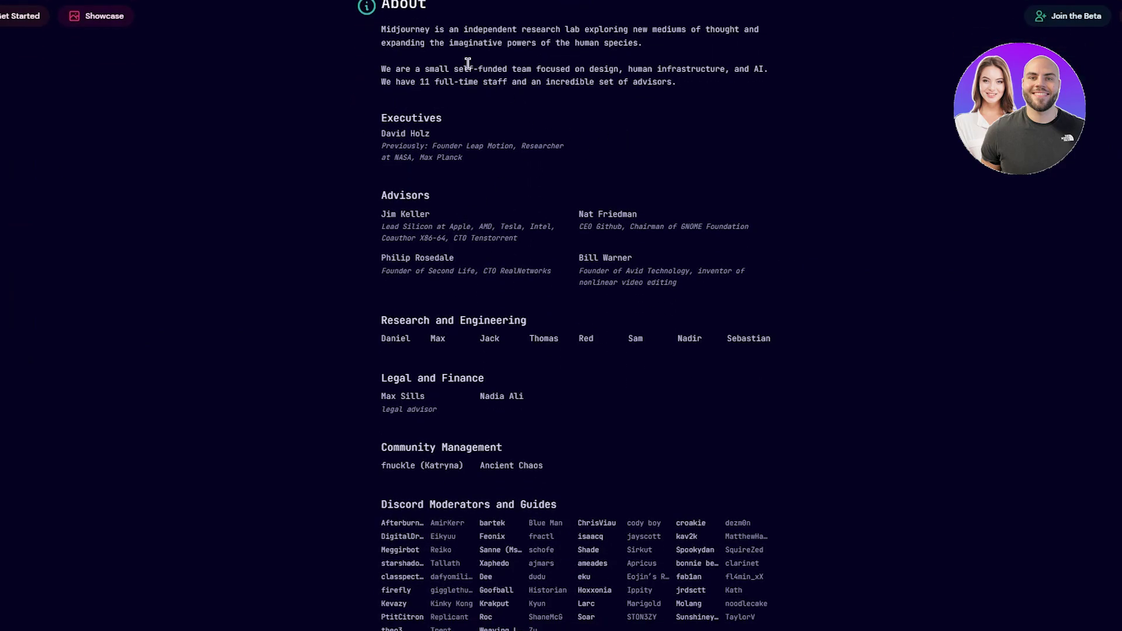
scroll(345, 193, up, 2)
drag(345, 193, 784, 296)
click(895, 293)
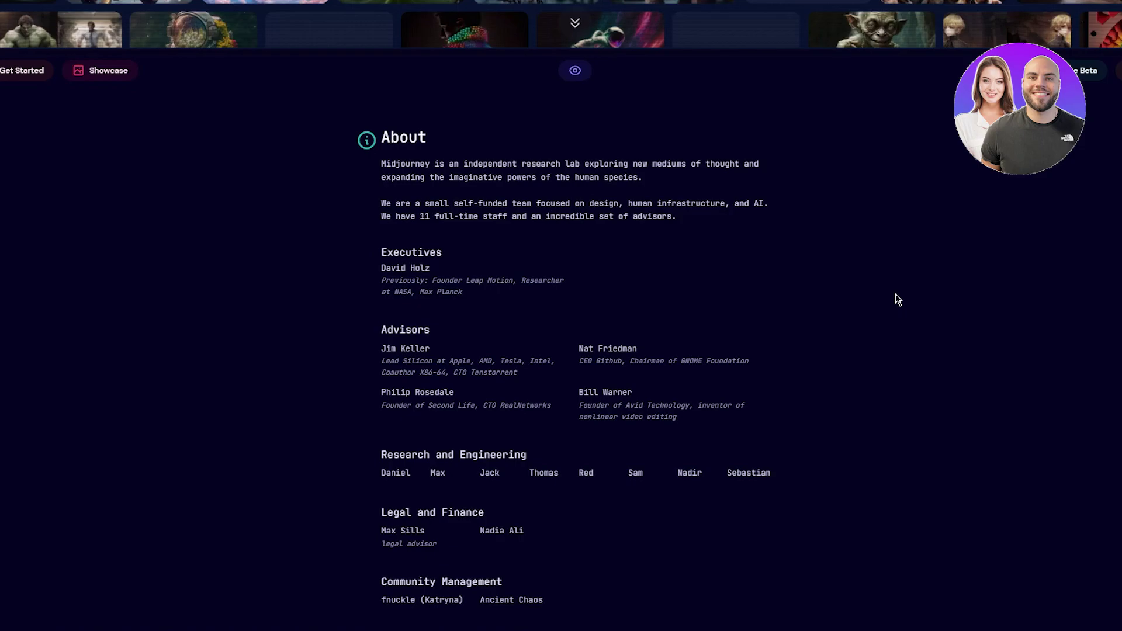
- Highlight and read further About section text while scrolling the page
drag(345, 341, 902, 419)
scroll(901, 409, down, 7)
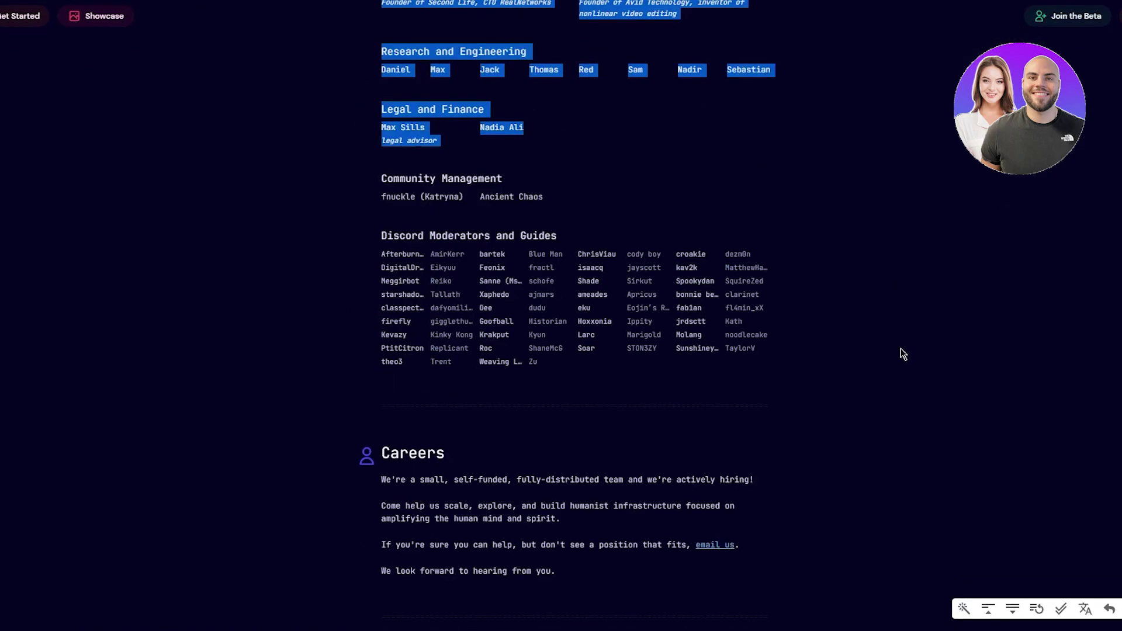
click(885, 348)
scroll(888, 346, up, 10)
scroll(888, 345, down, 8)
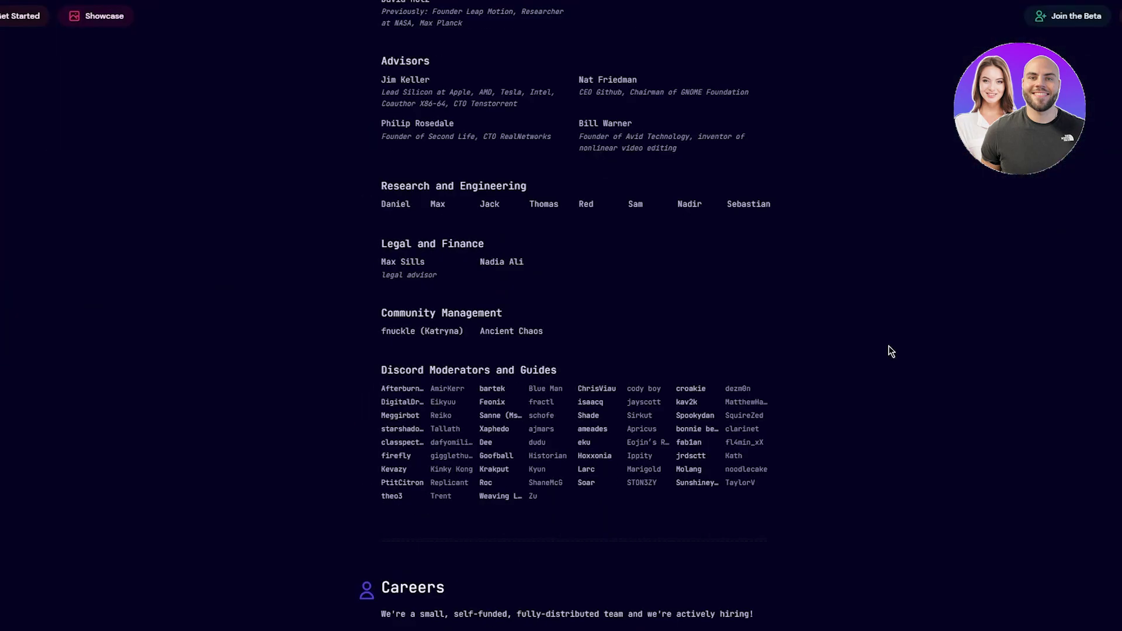
scroll(889, 345, up, 10)
scroll(893, 345, down, 6)
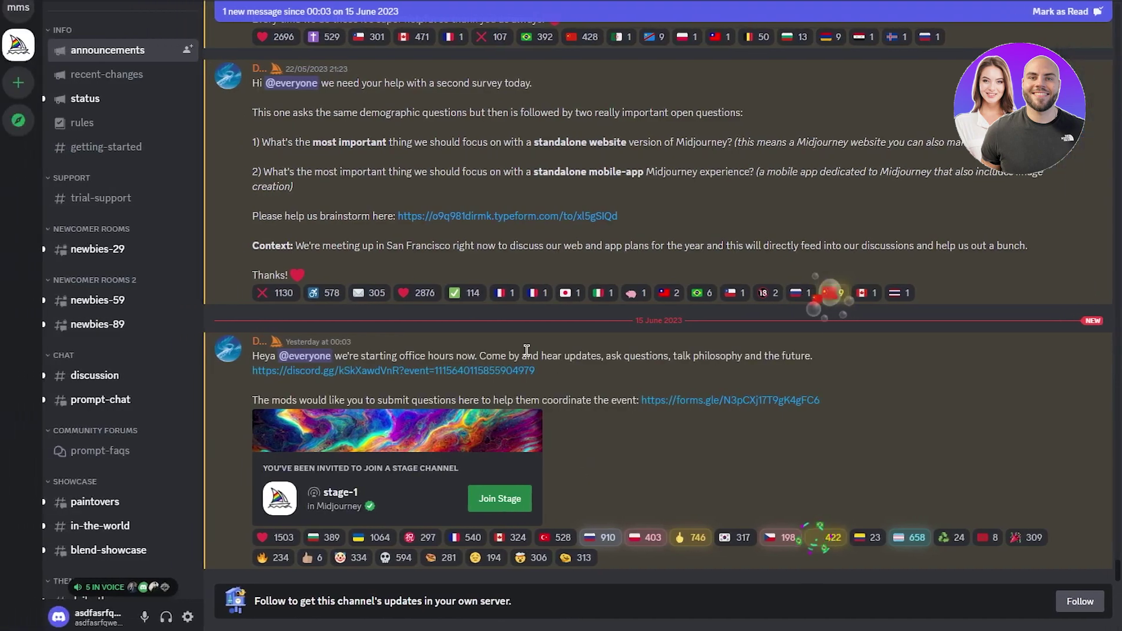
scroll(604, 346, up, 10)
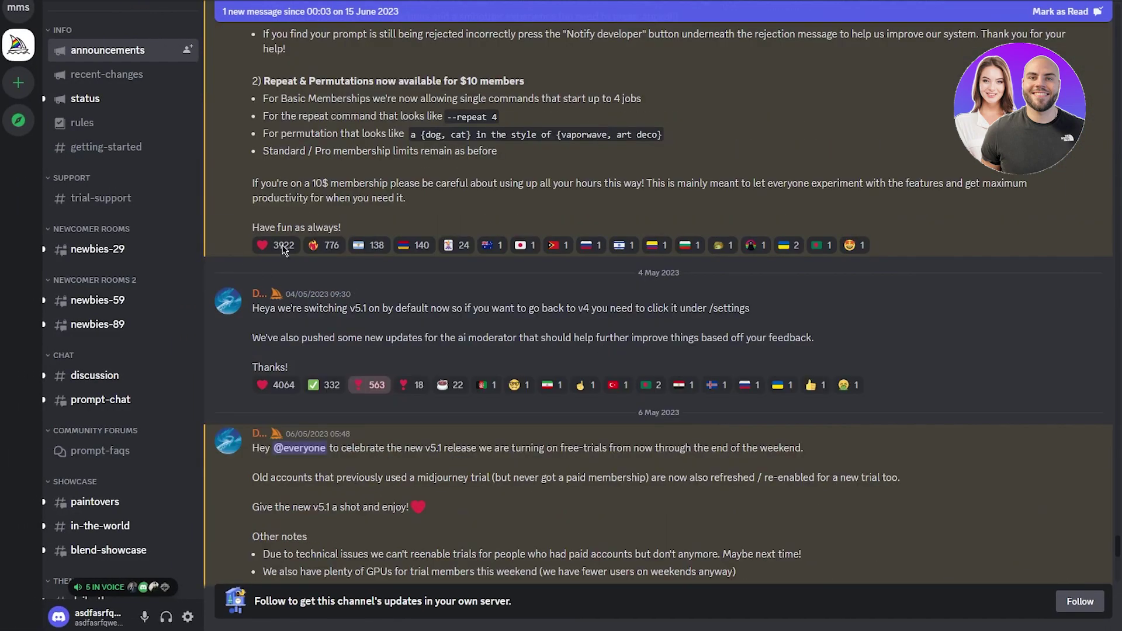
scroll(315, 244, down, 6)
scroll(315, 240, down, 5)
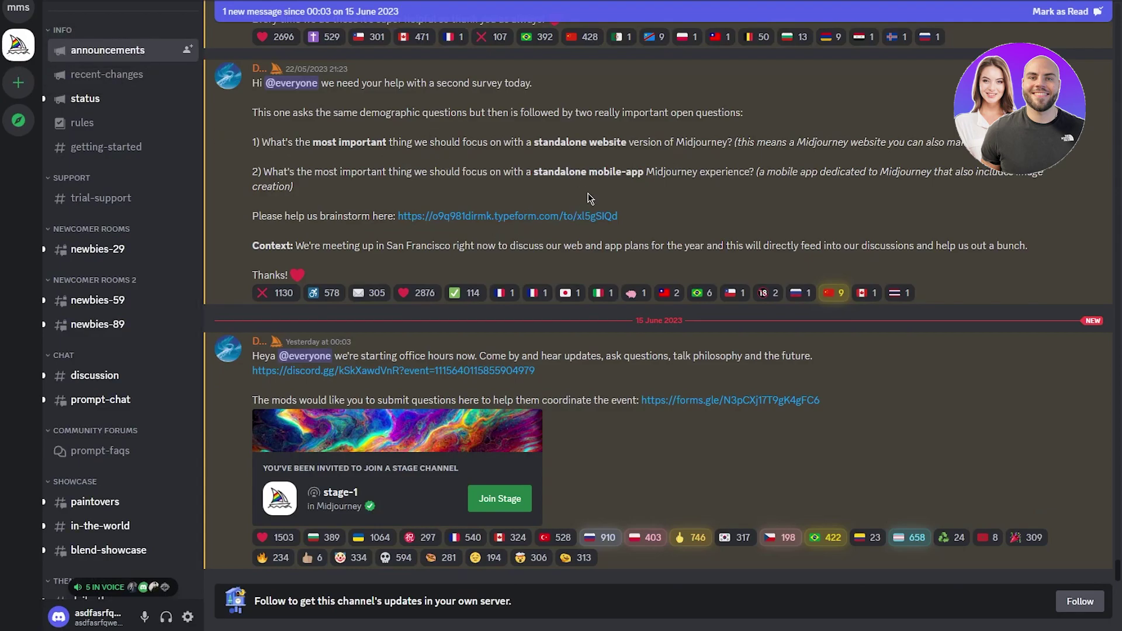
scroll(805, 287, up, 6)
scroll(805, 288, up, 15)
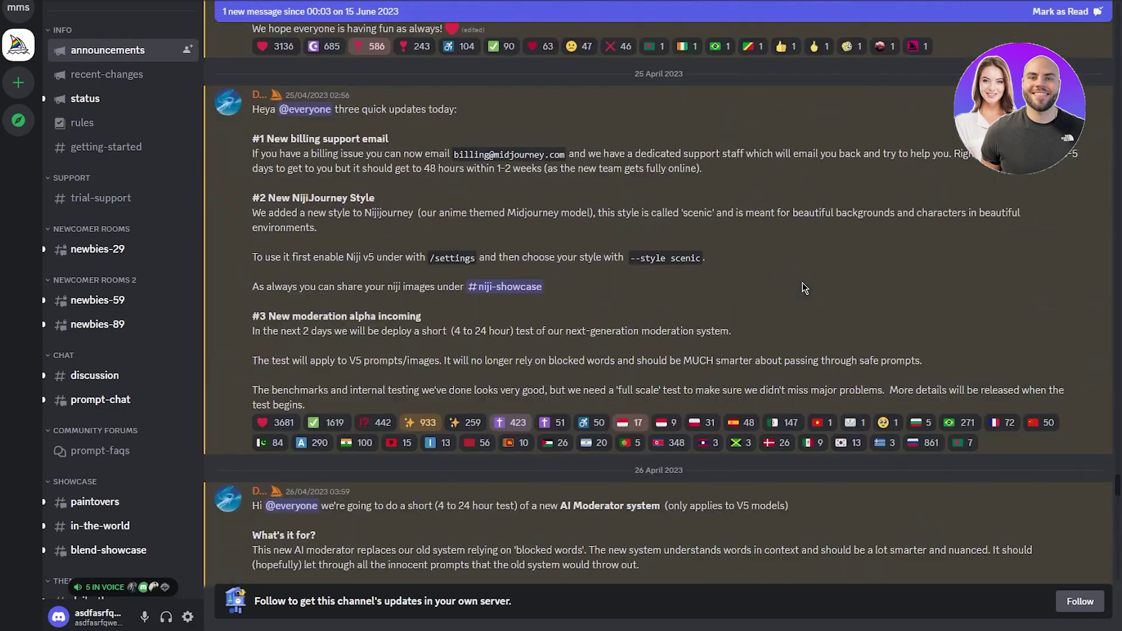
scroll(805, 288, up, 10)
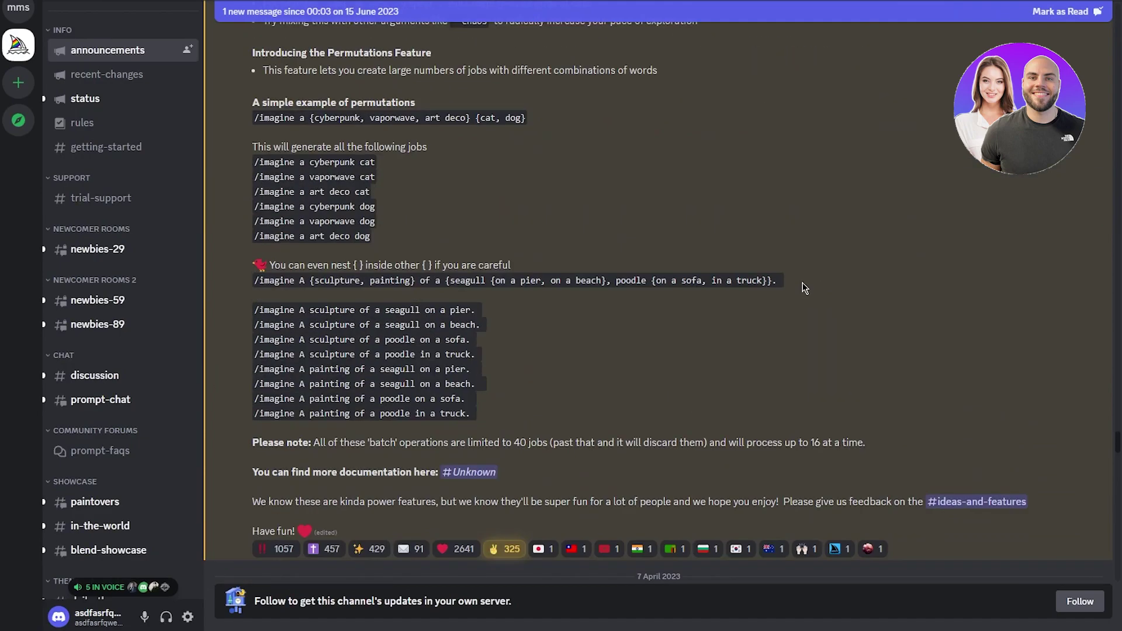
scroll(879, 266, up, 15)
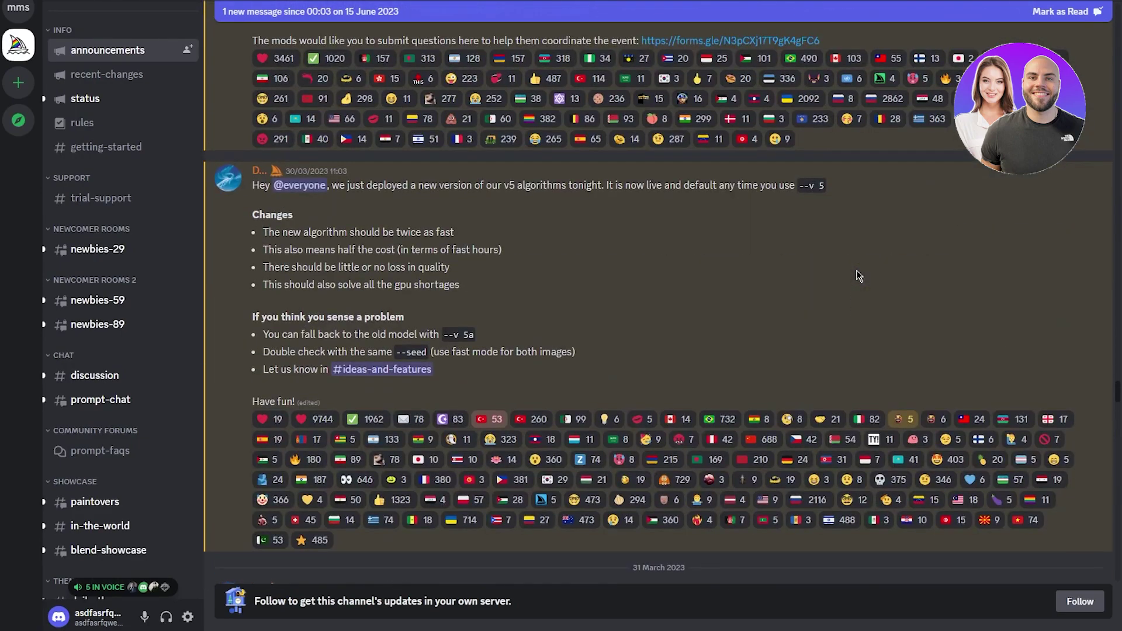
scroll(858, 276, down, 15)
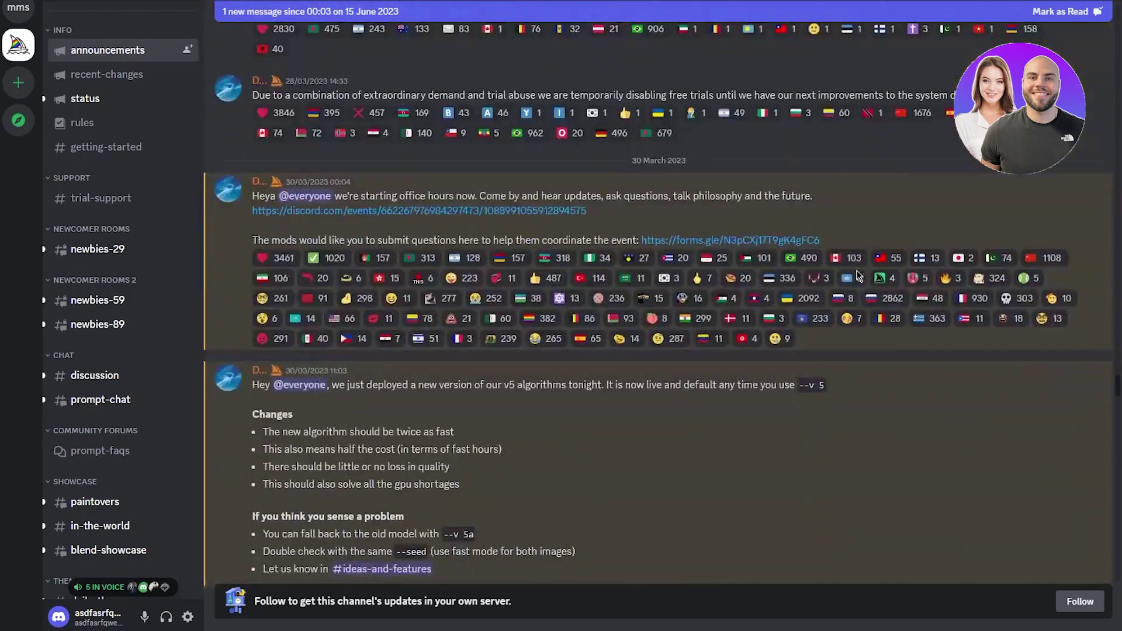
scroll(858, 278, down, 15)
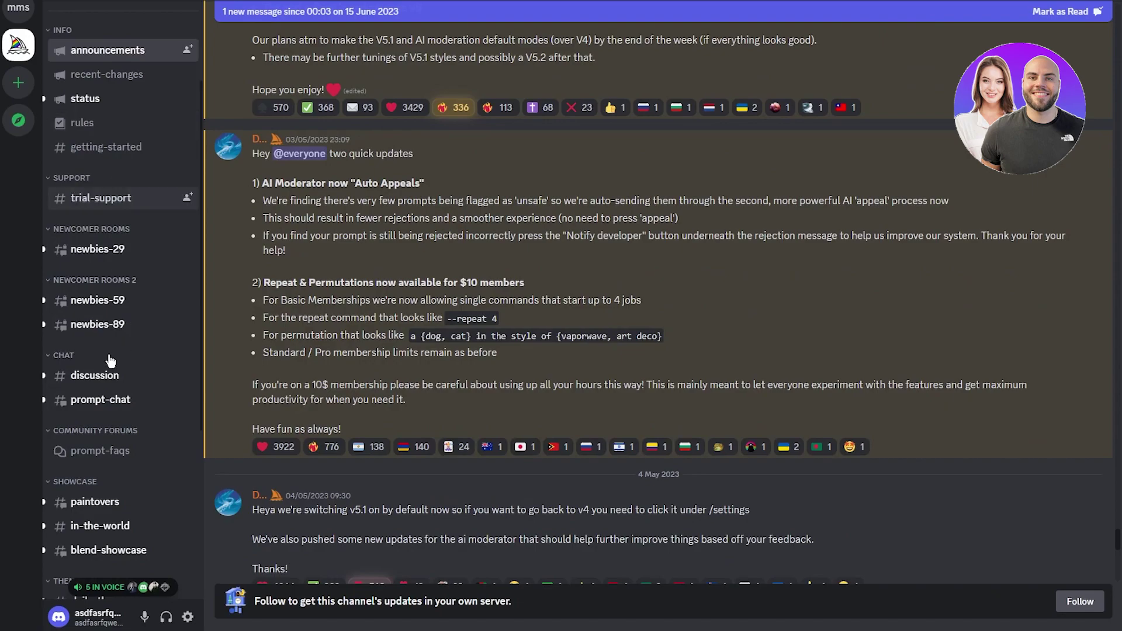
scroll(116, 241, down, 3)
scroll(117, 241, down, 1)
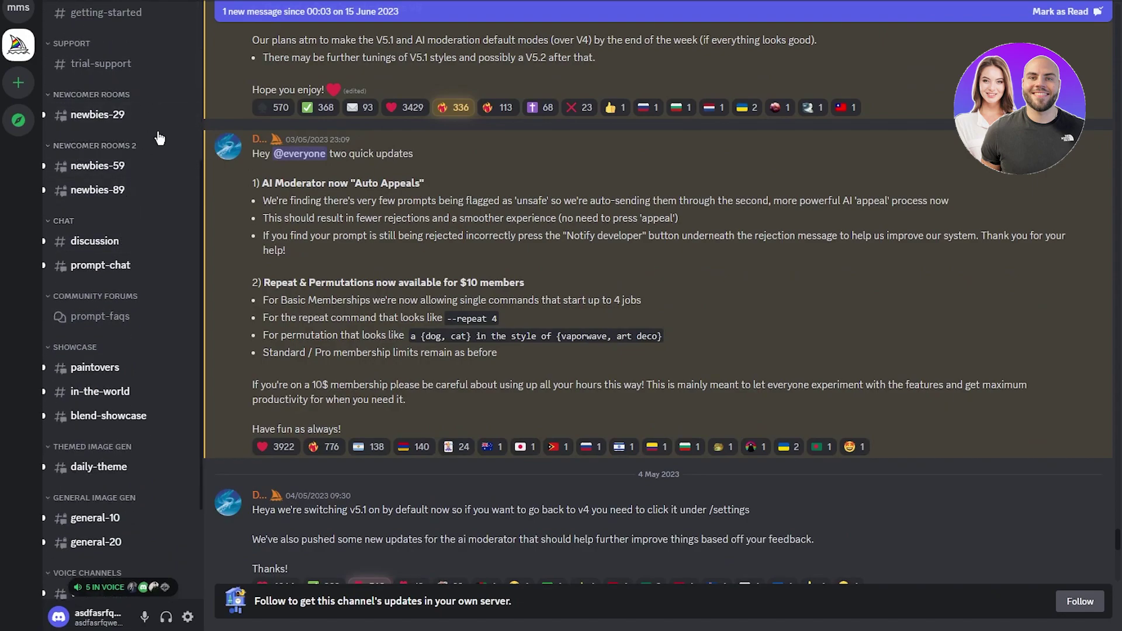
- Switch to #newbies-29, enter /imagine with the prompt 'red apple', then erase it unsent
click(119, 126)
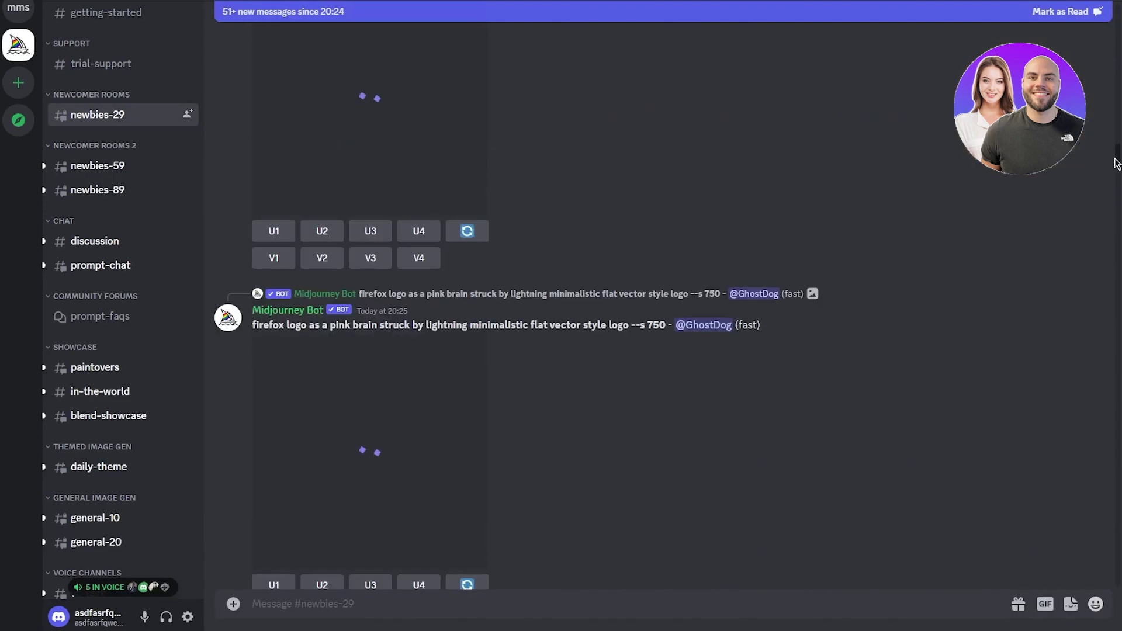
drag(1115, 162, 1104, 584)
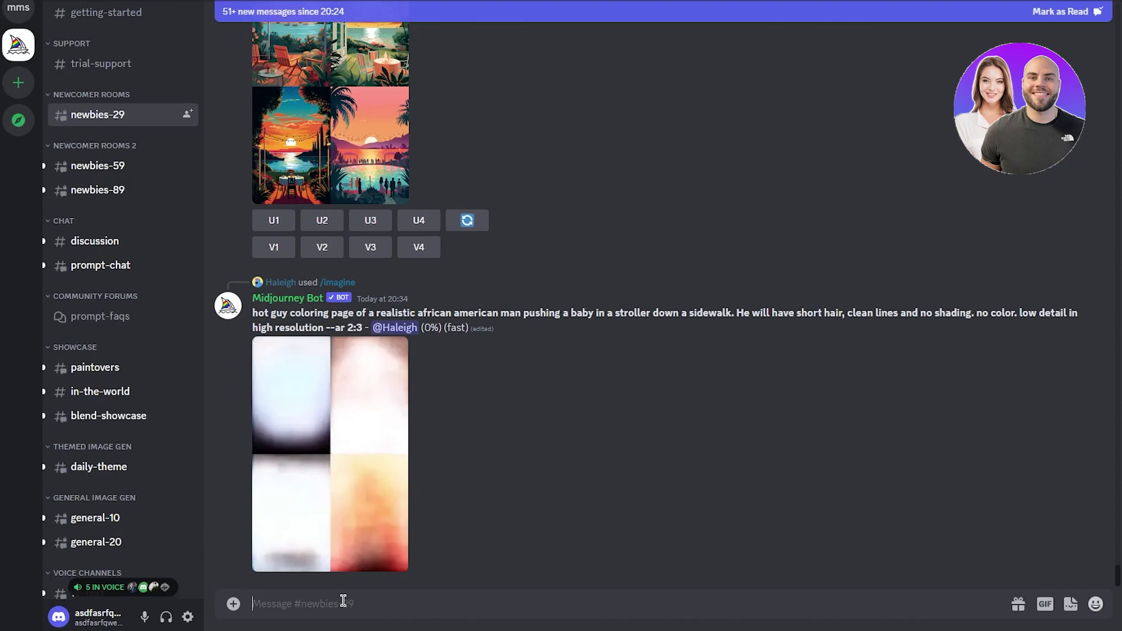
text(/im)
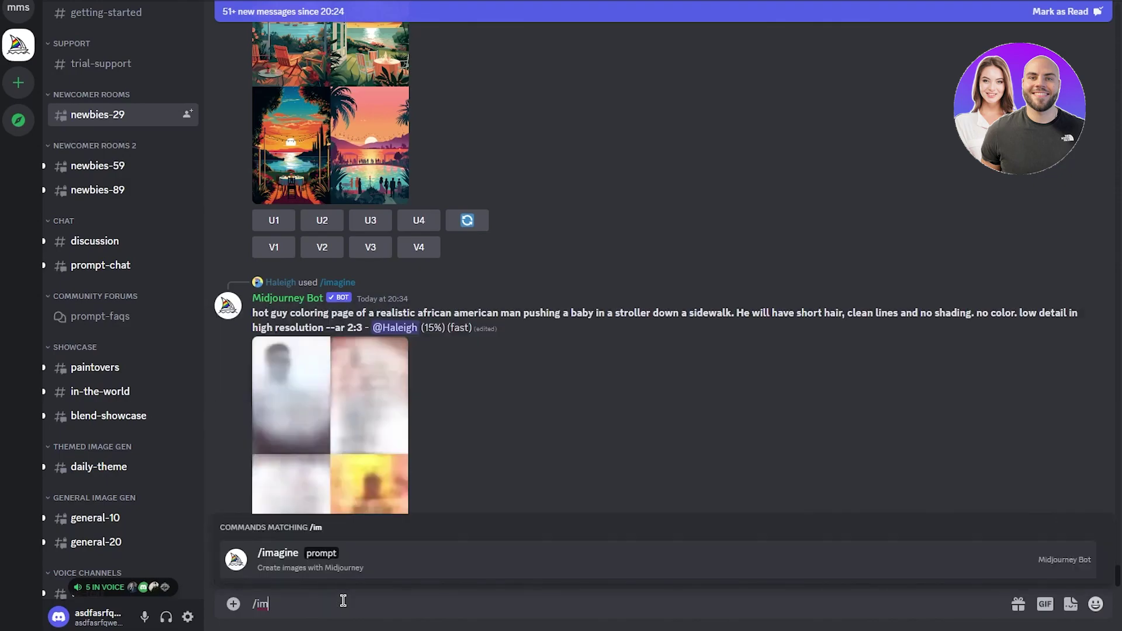
key(Tab)
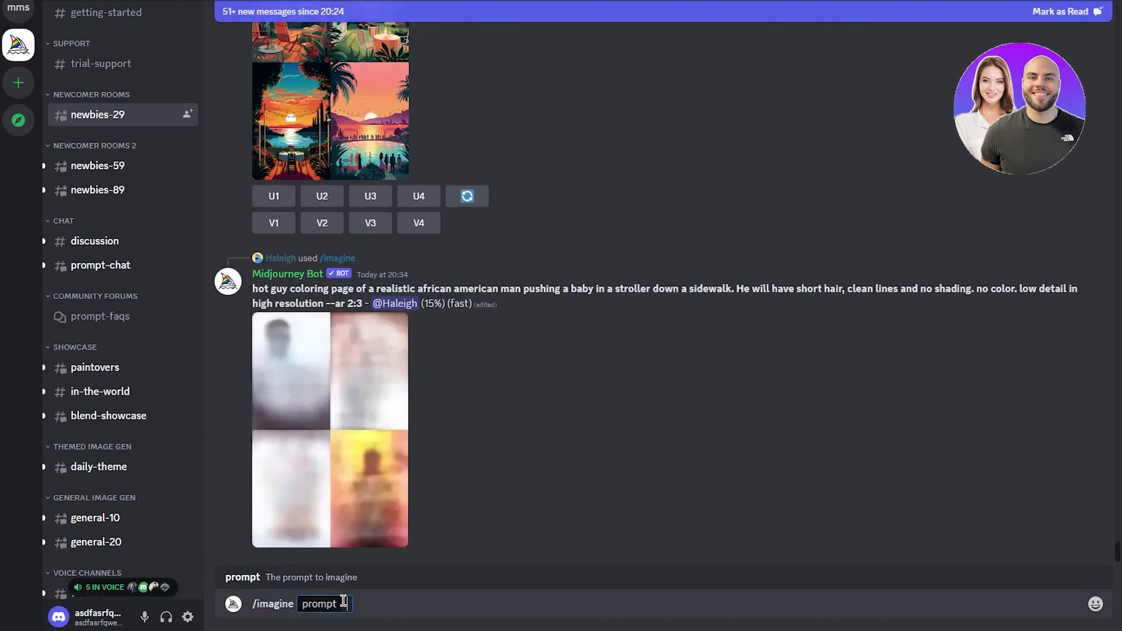
text(r)
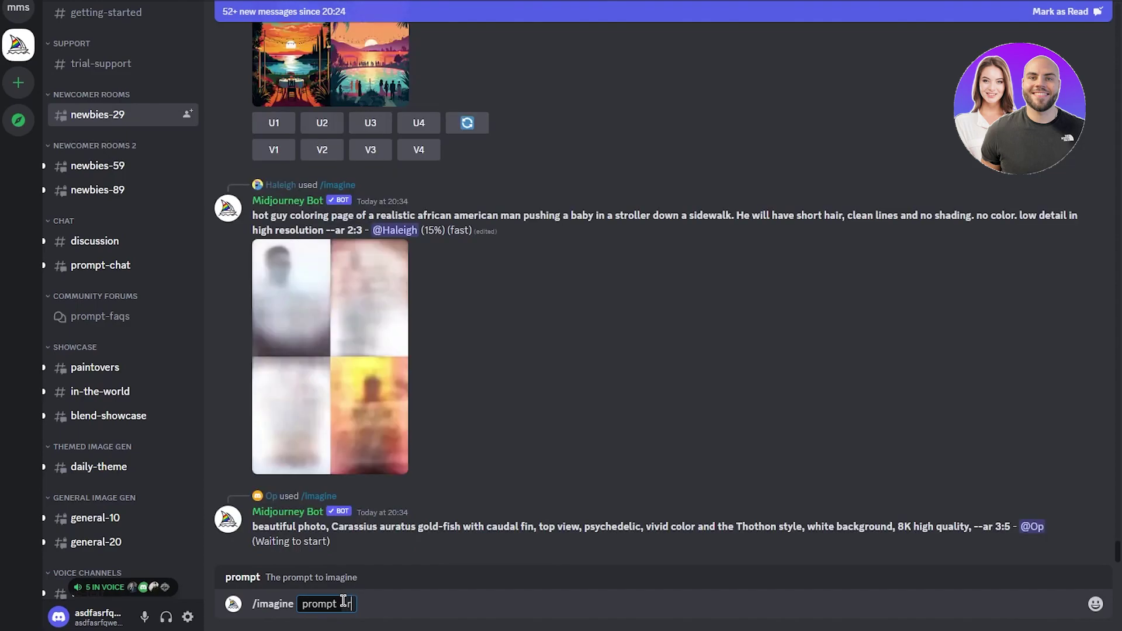
text(ed apple)
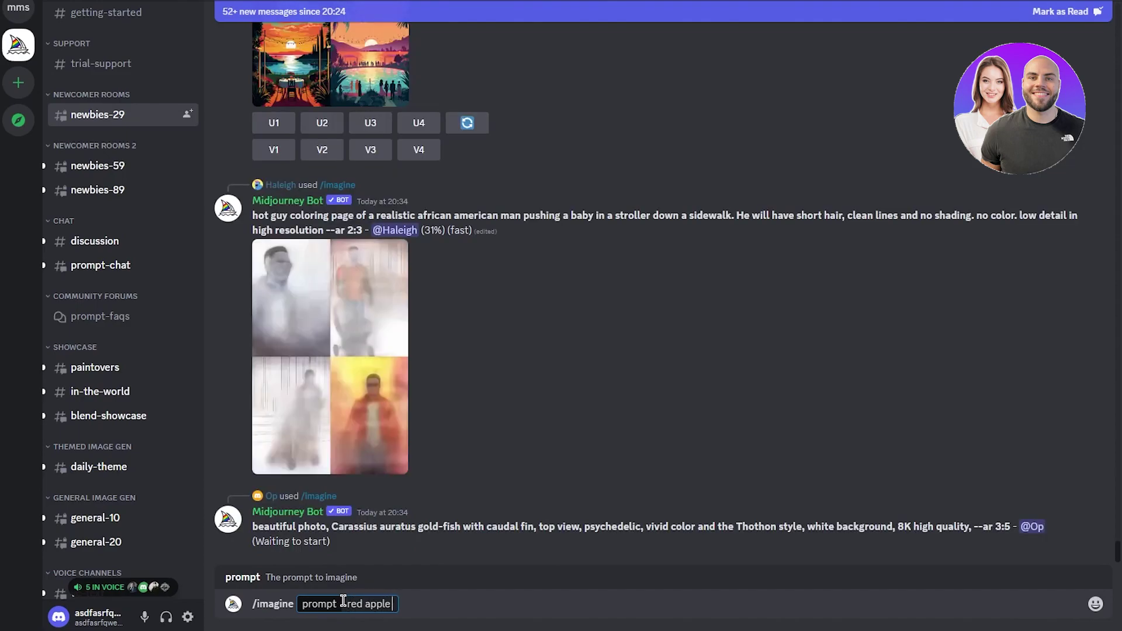
key(BackSpace)
key(BackSpace)
key(BackSpace)
key(BackSpace)
key(BackSpace)
key(BackSpace)
key(BackSpace)
key(BackSpace)
key(BackSpace)
key(BackSpace)
key(BackSpace)
key(BackSpace)
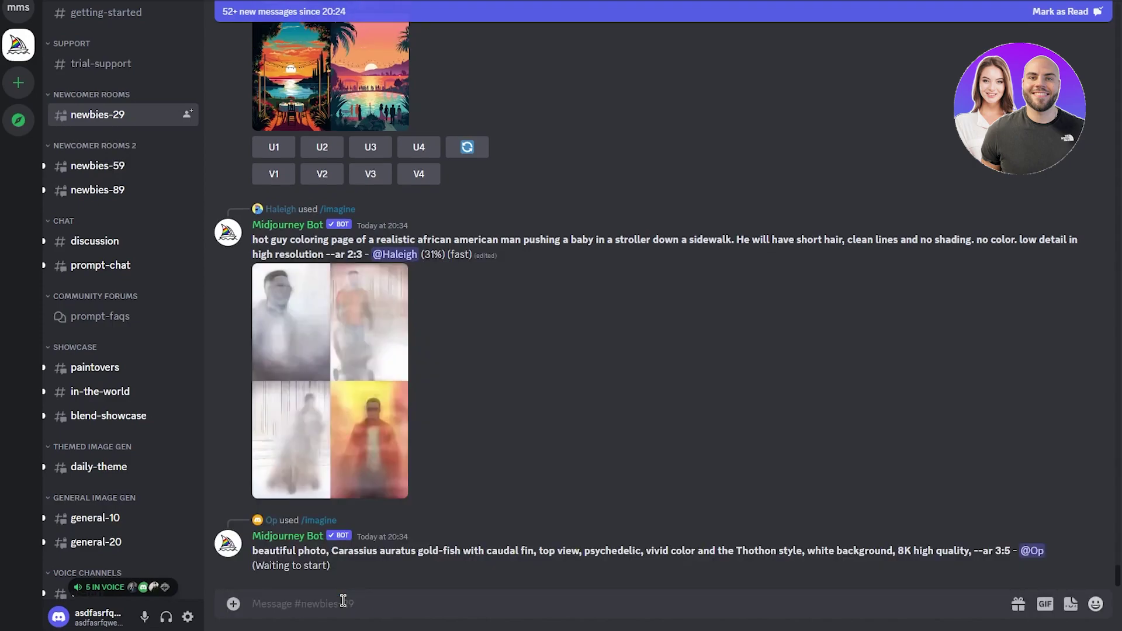
- Scroll up the channel and highlight the brain-lightning logo's prompt text
scroll(434, 378, up, 5)
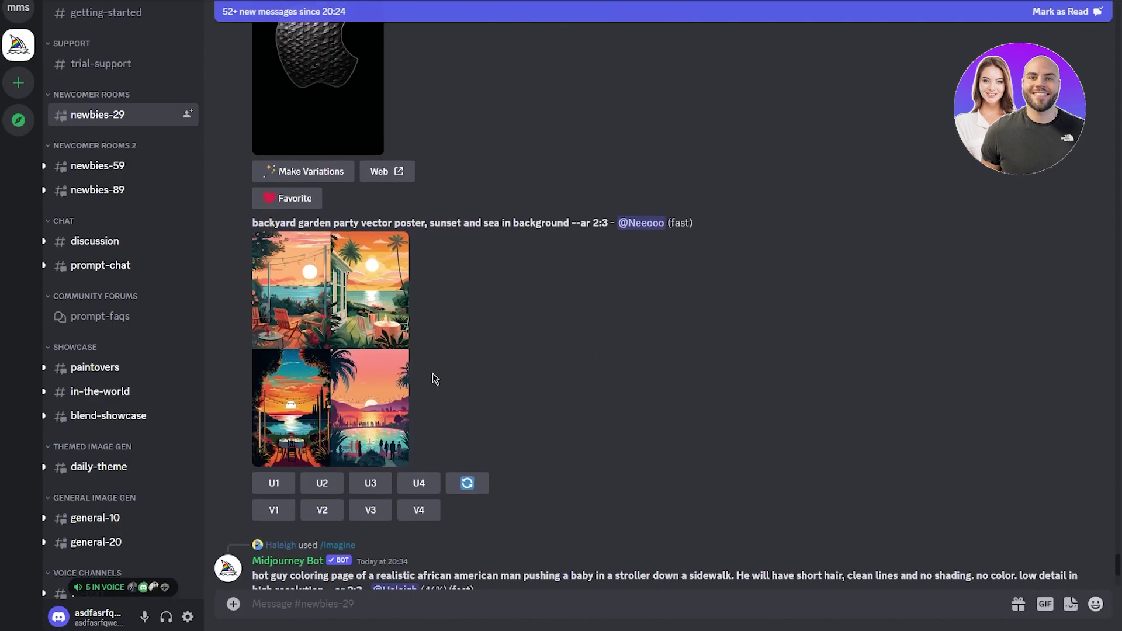
scroll(388, 321, down, 5)
scroll(388, 321, up, 12)
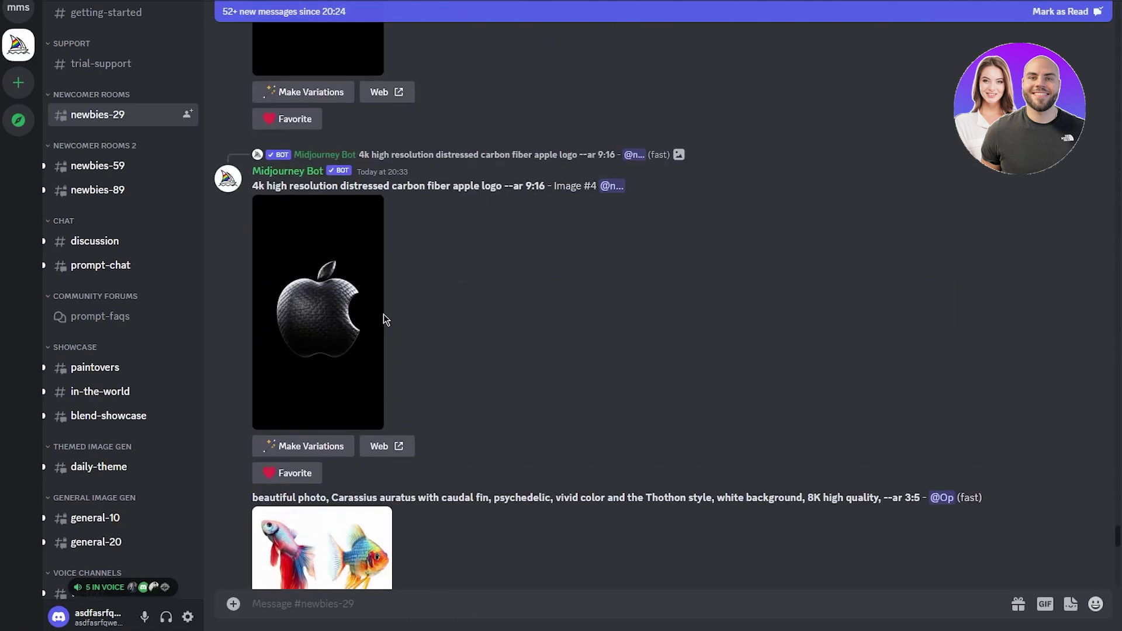
scroll(383, 315, up, 15)
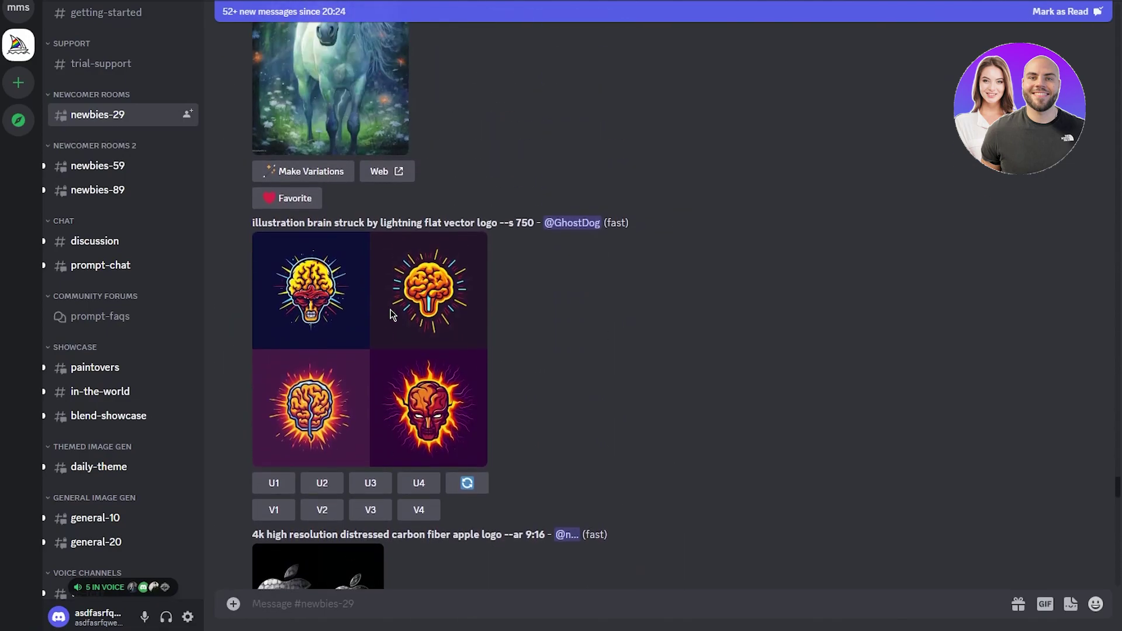
drag(253, 223, 446, 260)
click(562, 308)
- Scroll further up and highlight the horse image's prompt text
scroll(431, 328, up, 7)
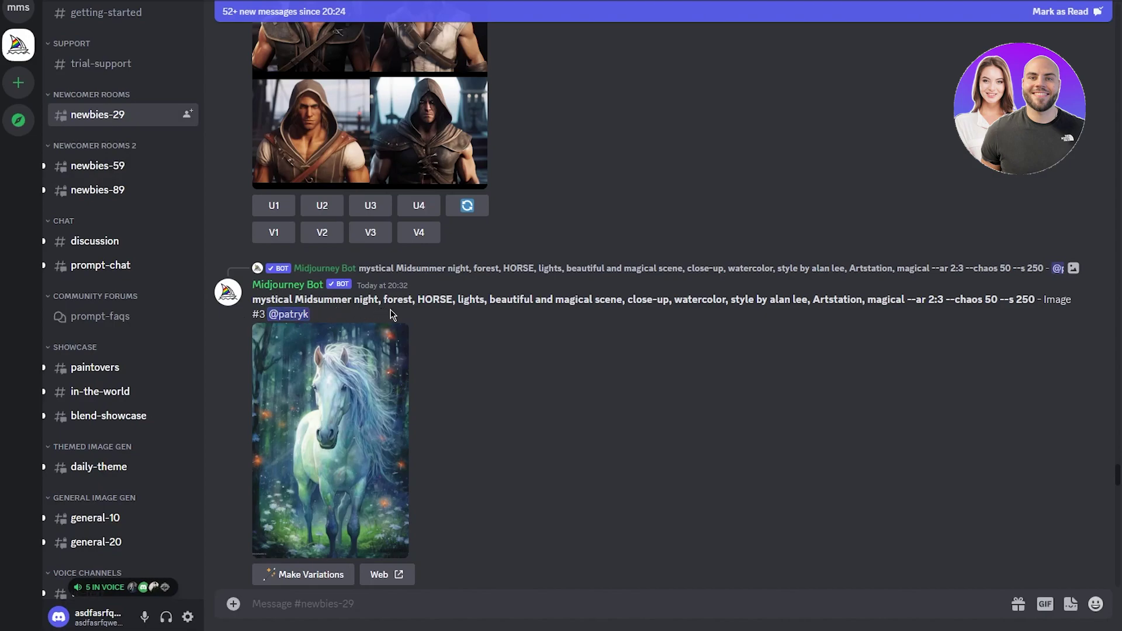
drag(506, 295, 806, 313)
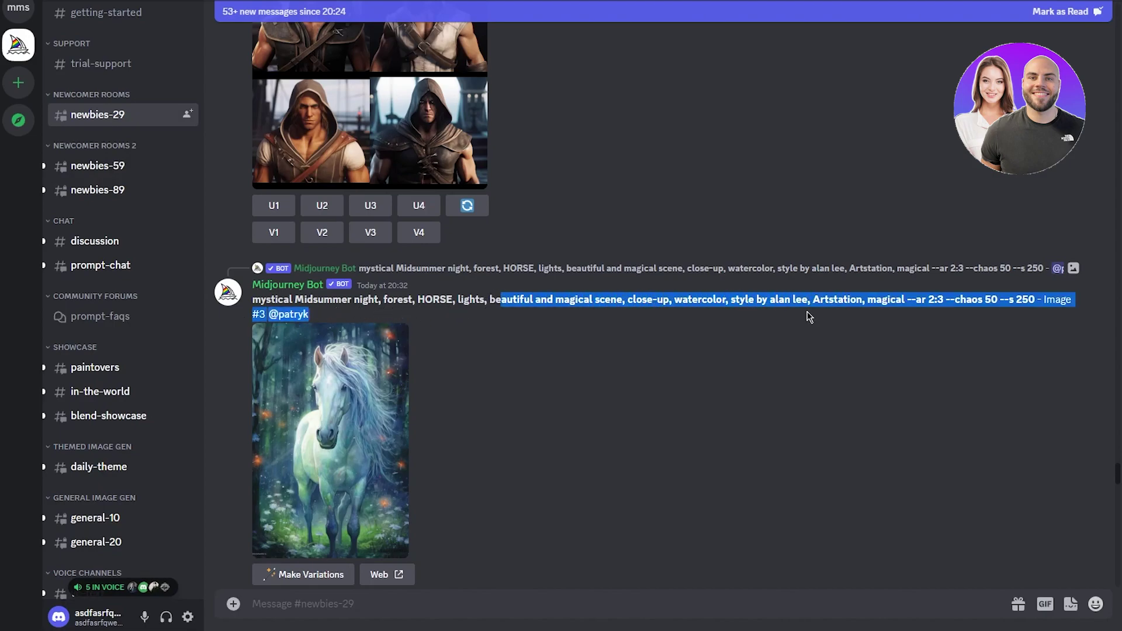
click(542, 377)
scroll(531, 379, up, 5)
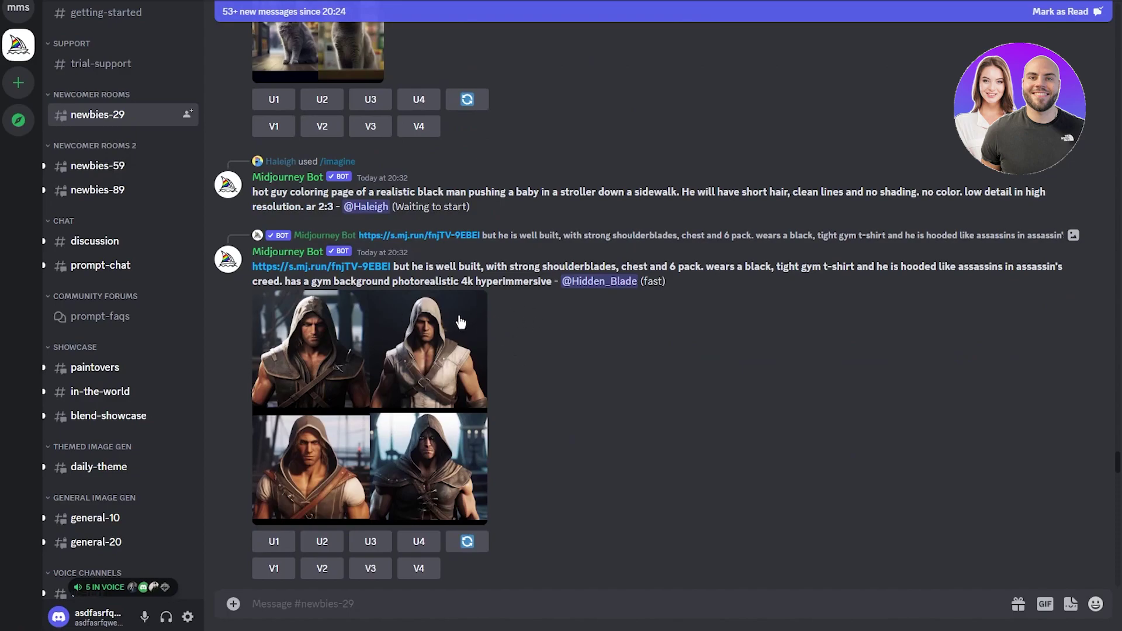
scroll(552, 262, up, 1)
scroll(553, 262, up, 6)
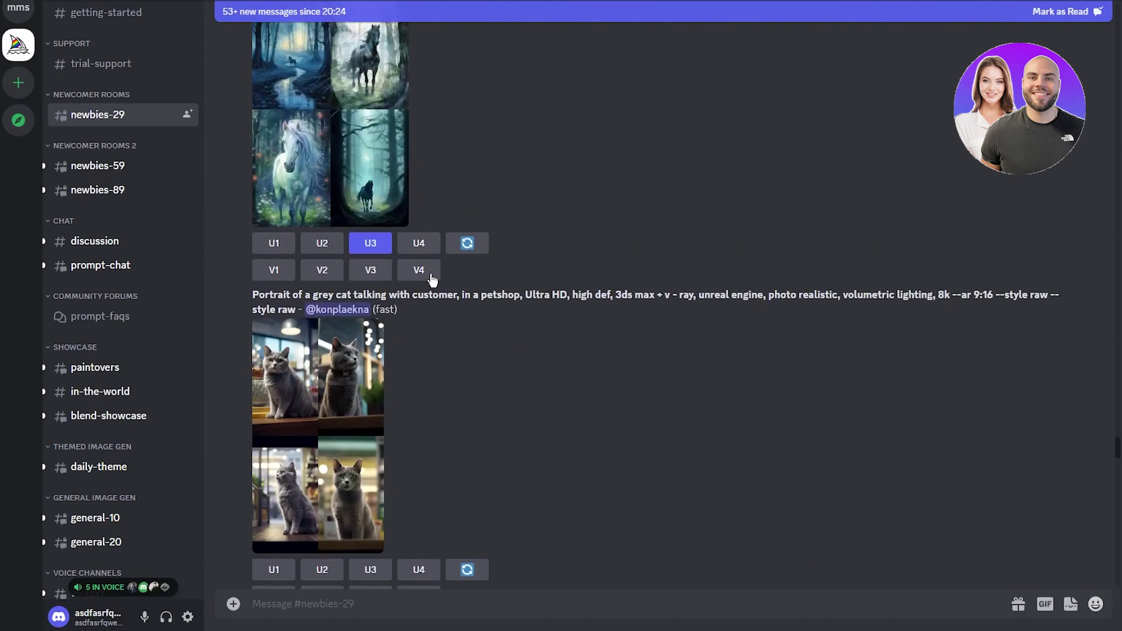
scroll(451, 273, down, 12)
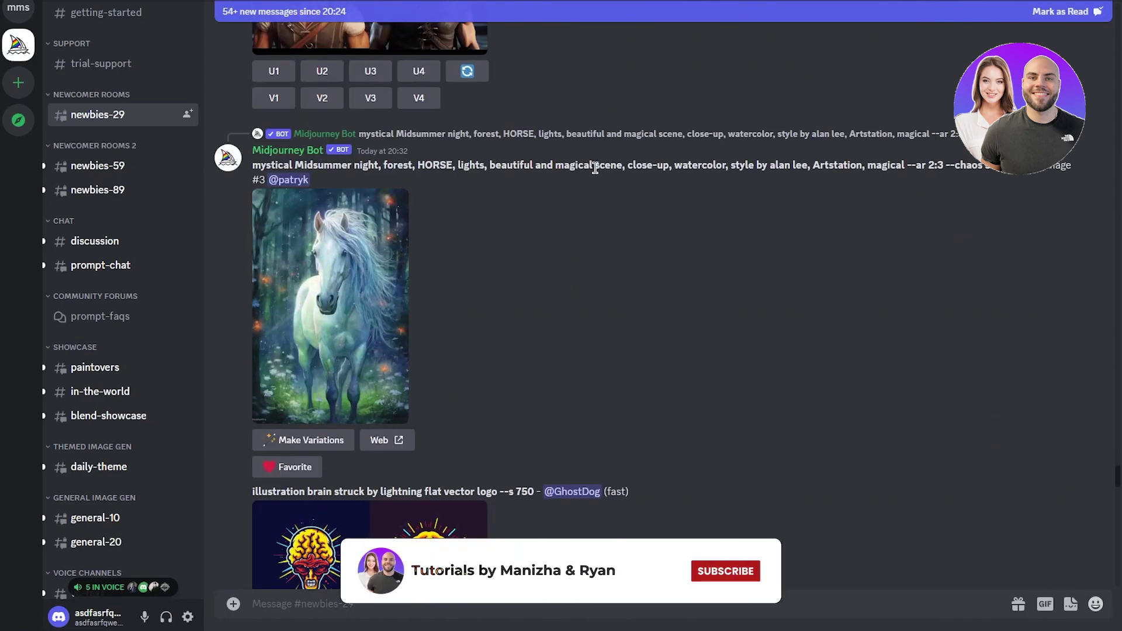
drag(564, 165, 647, 218)
click(695, 207)
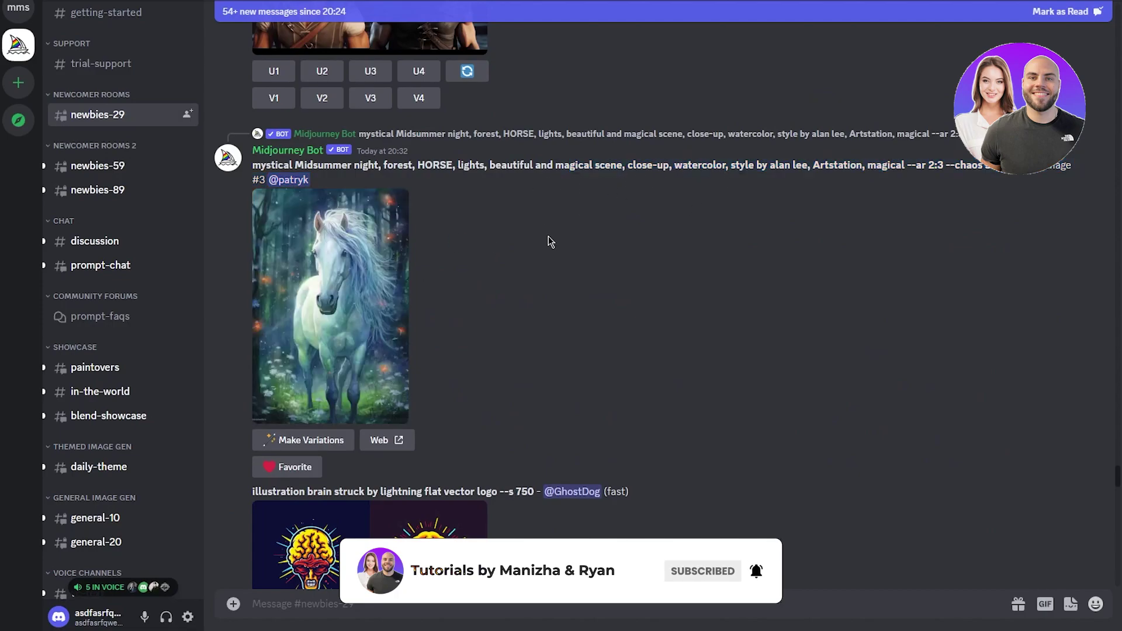
- Upscale the second apple logo image with U2, then browse down to the jester grid
scroll(619, 313, down, 15)
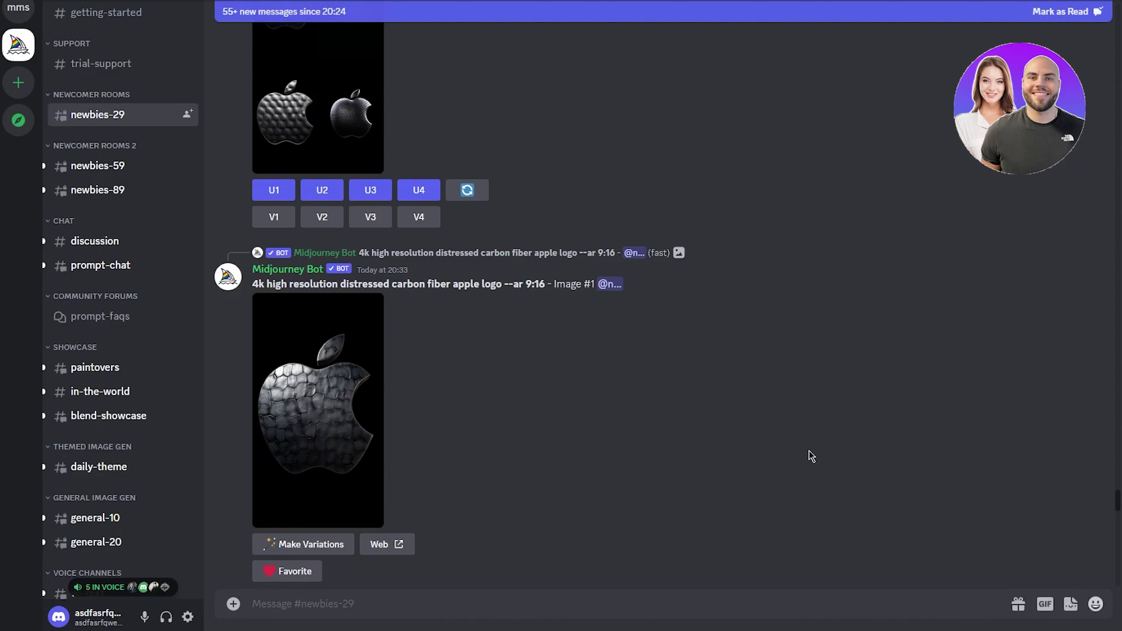
scroll(816, 425, up, 6)
scroll(803, 438, down, 4)
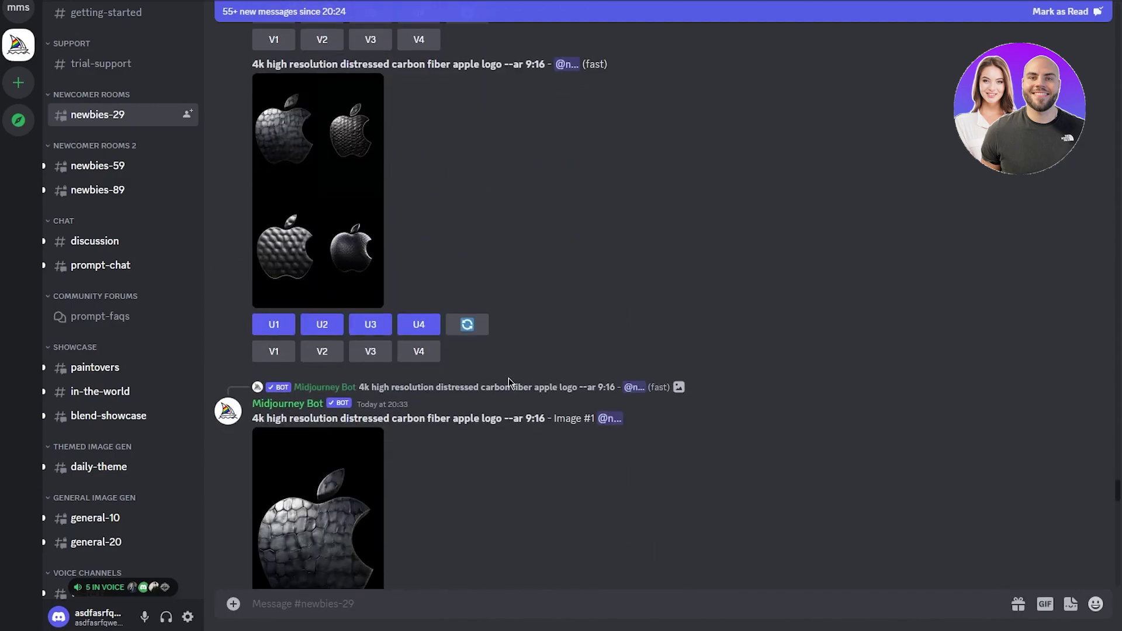
click(305, 328)
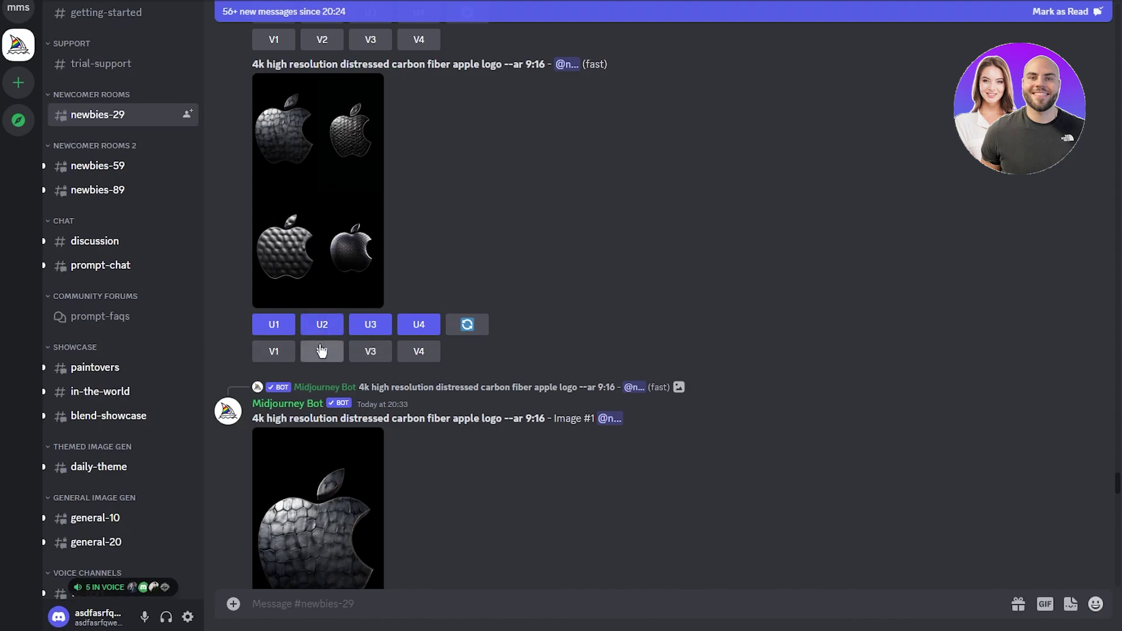
scroll(714, 297, up, 10)
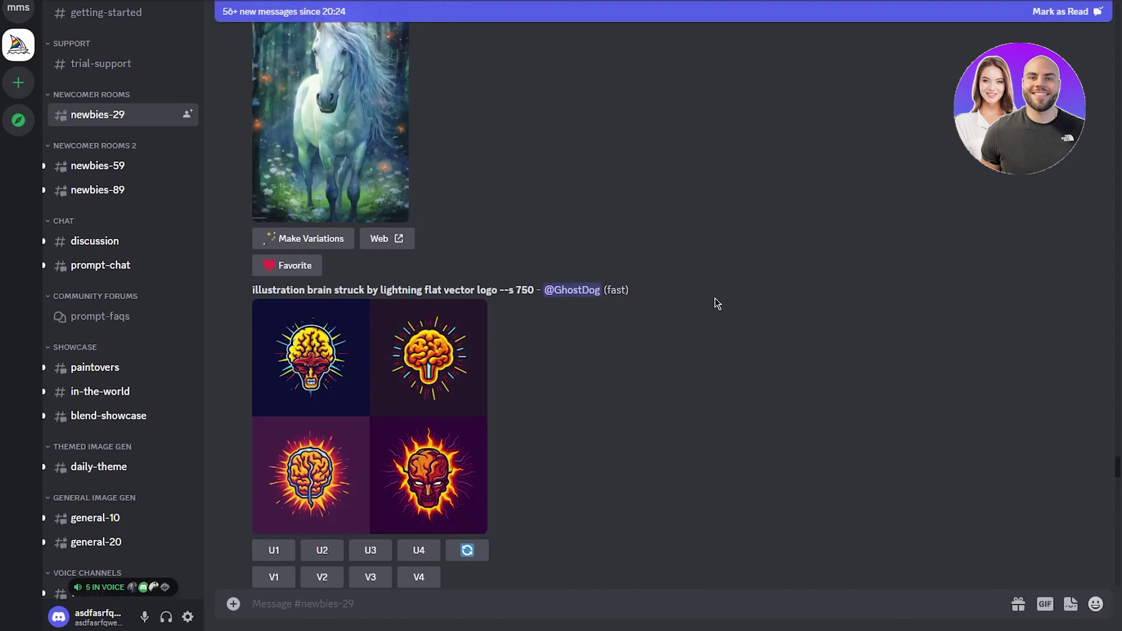
scroll(742, 344, down, 15)
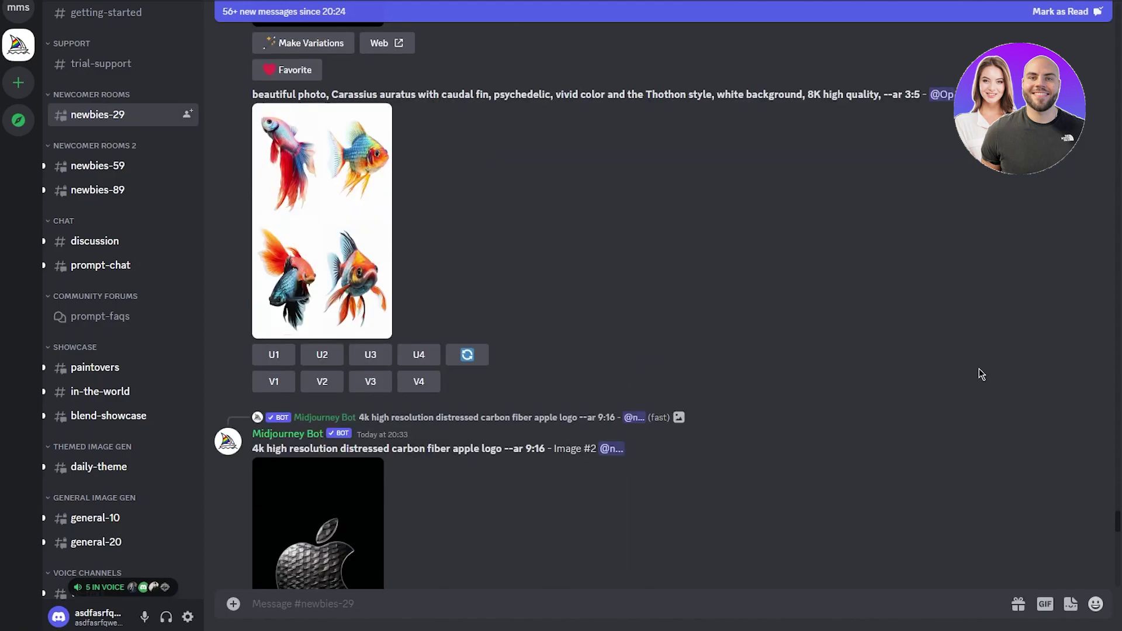
scroll(772, 322, down, 10)
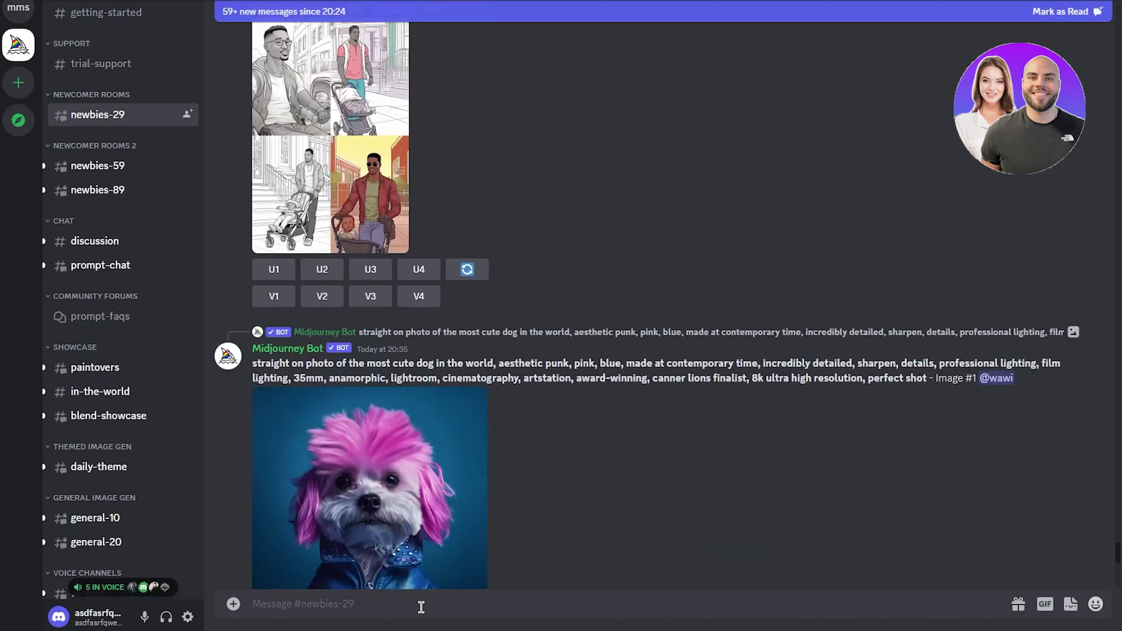
scroll(637, 491, down, 10)
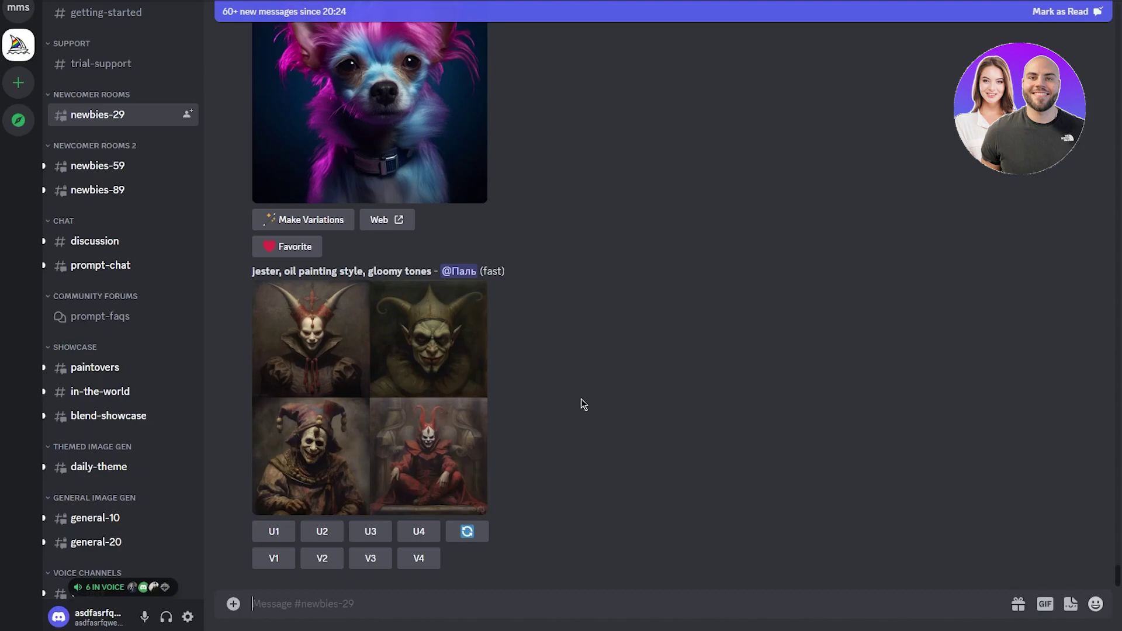
- Preview the jester grid and the backyard garden poster grid enlarged, then close them
click(441, 369)
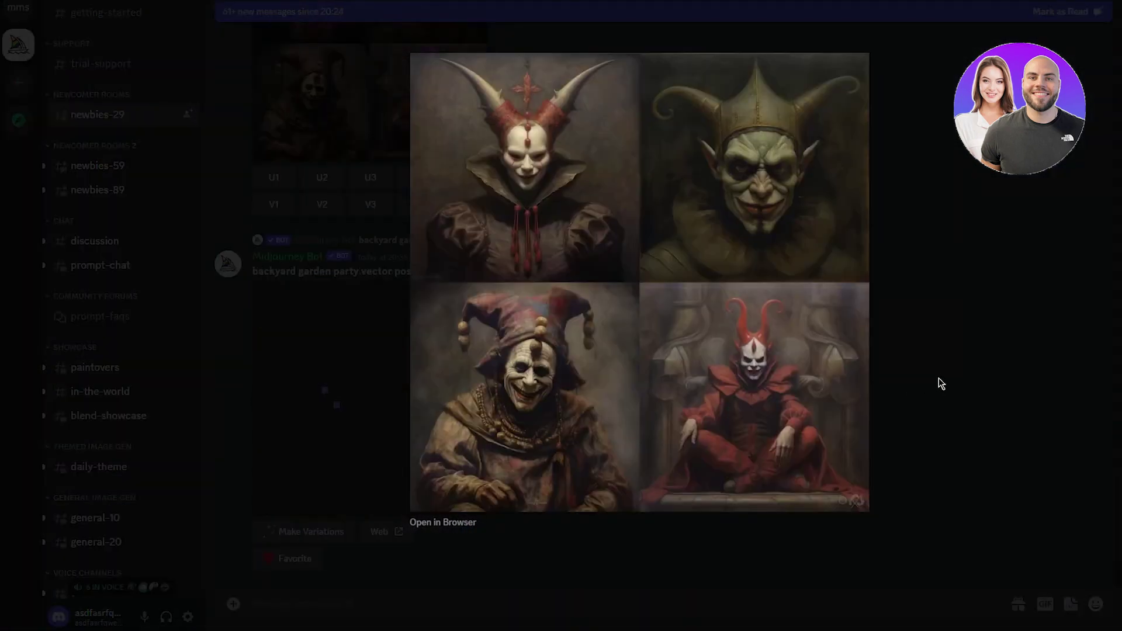
click(939, 384)
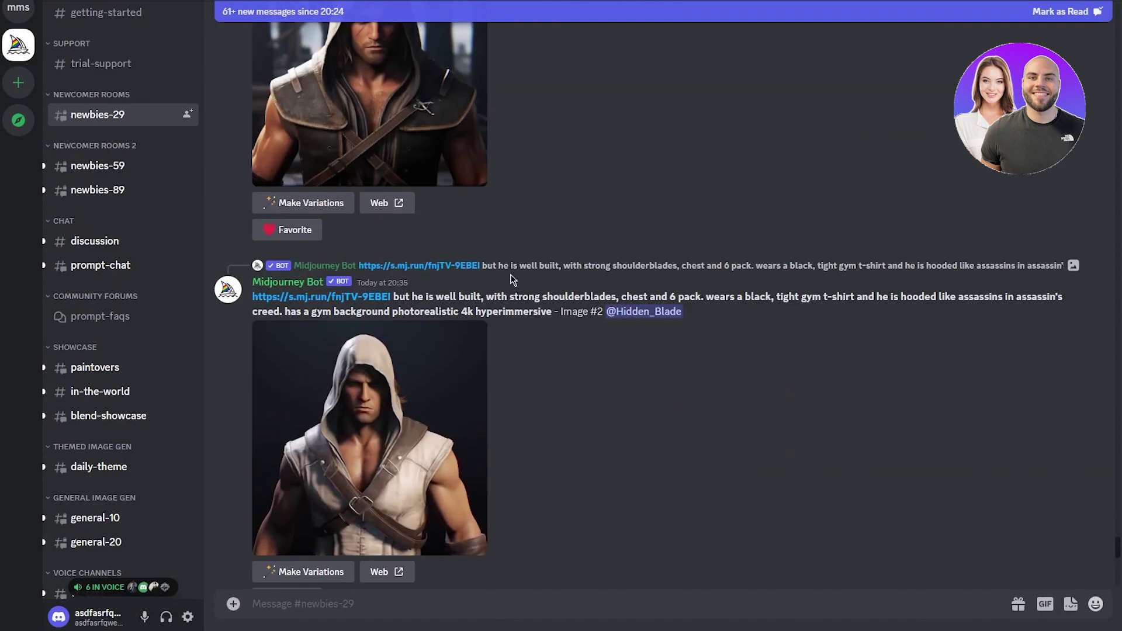
scroll(548, 268, up, 10)
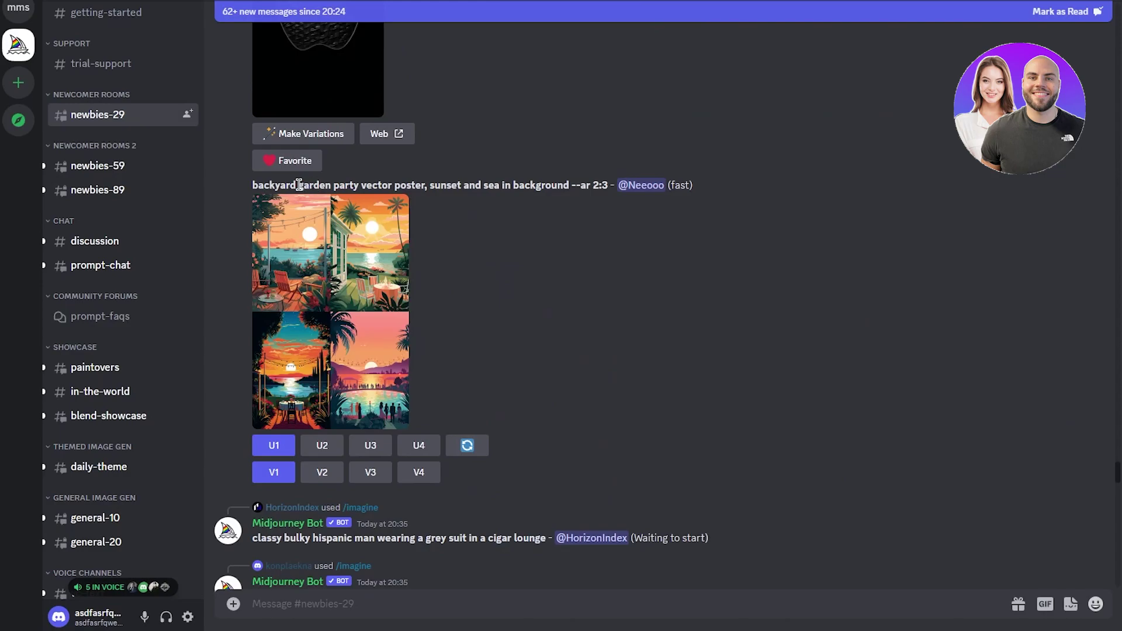
click(308, 260)
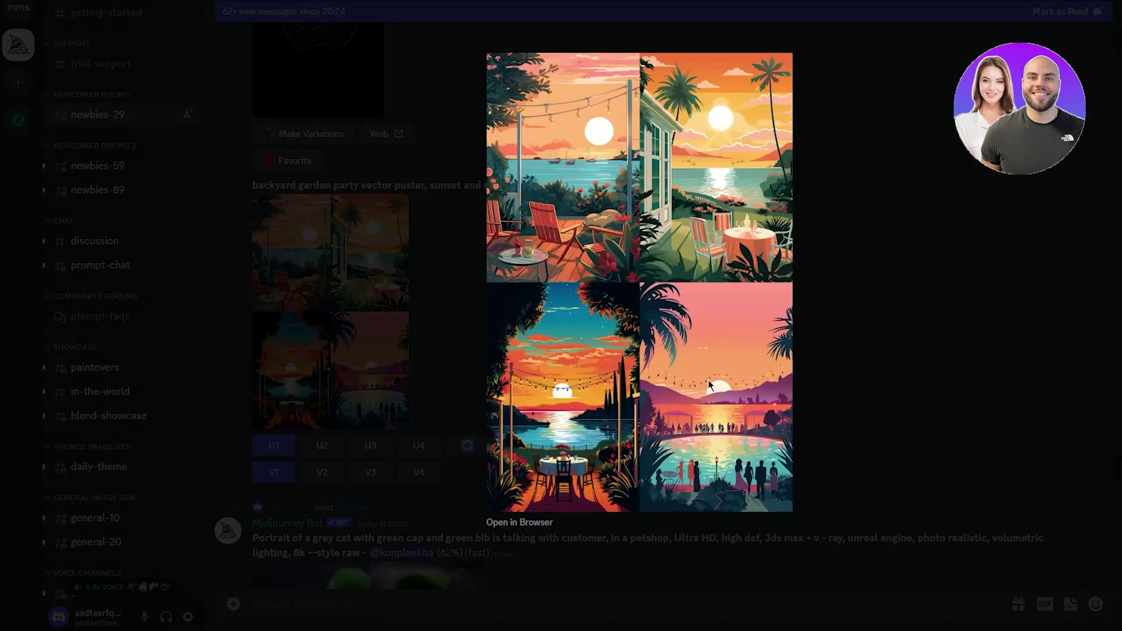
click(861, 348)
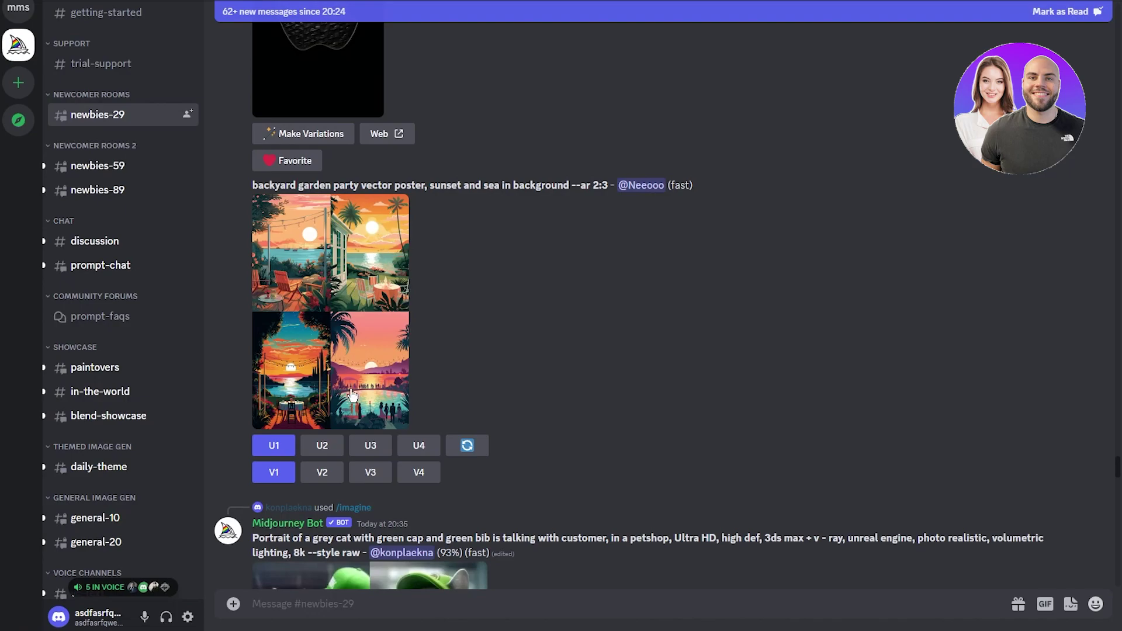
- Request a U2 upscale of the second backyard garden poster and read the bot's refusal
click(326, 444)
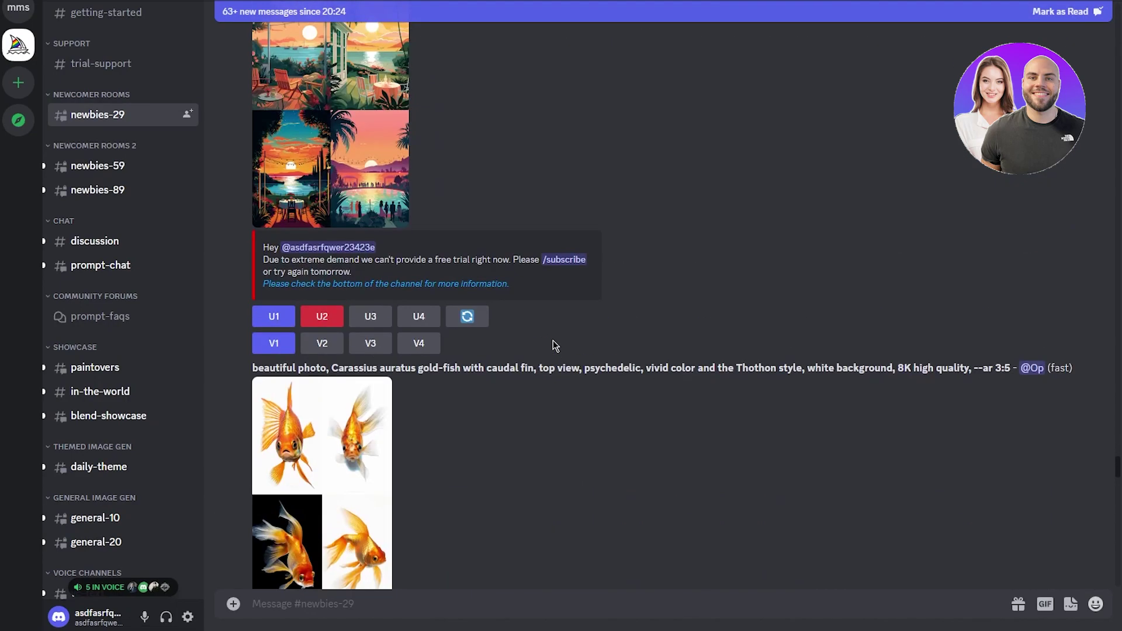
scroll(554, 346, up, 2)
scroll(603, 341, down, 5)
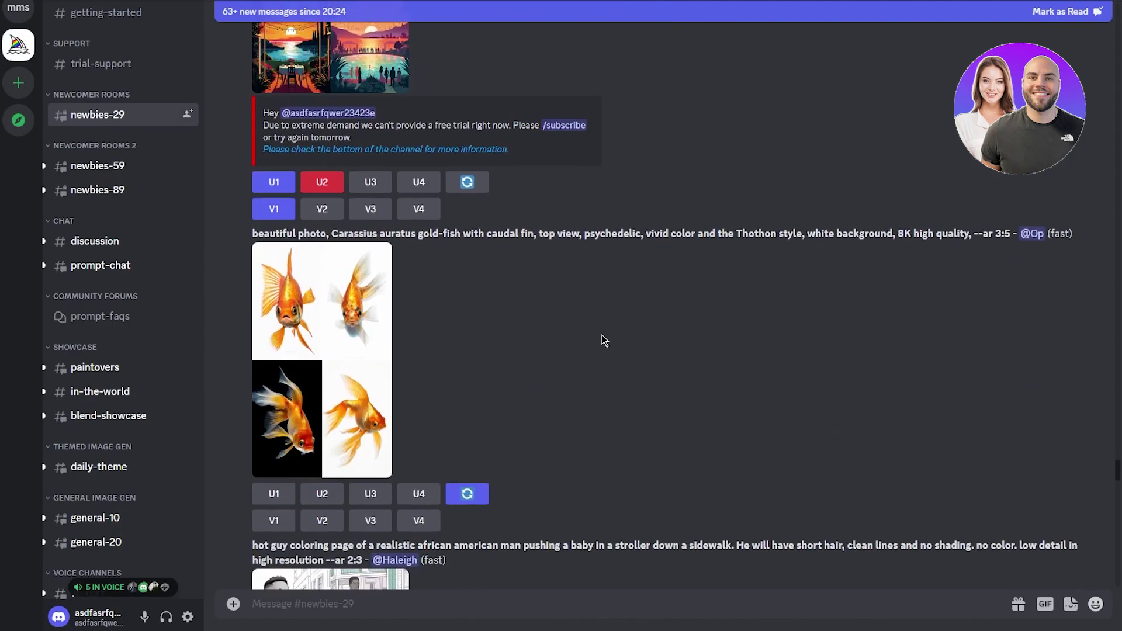
scroll(605, 345, down, 5)
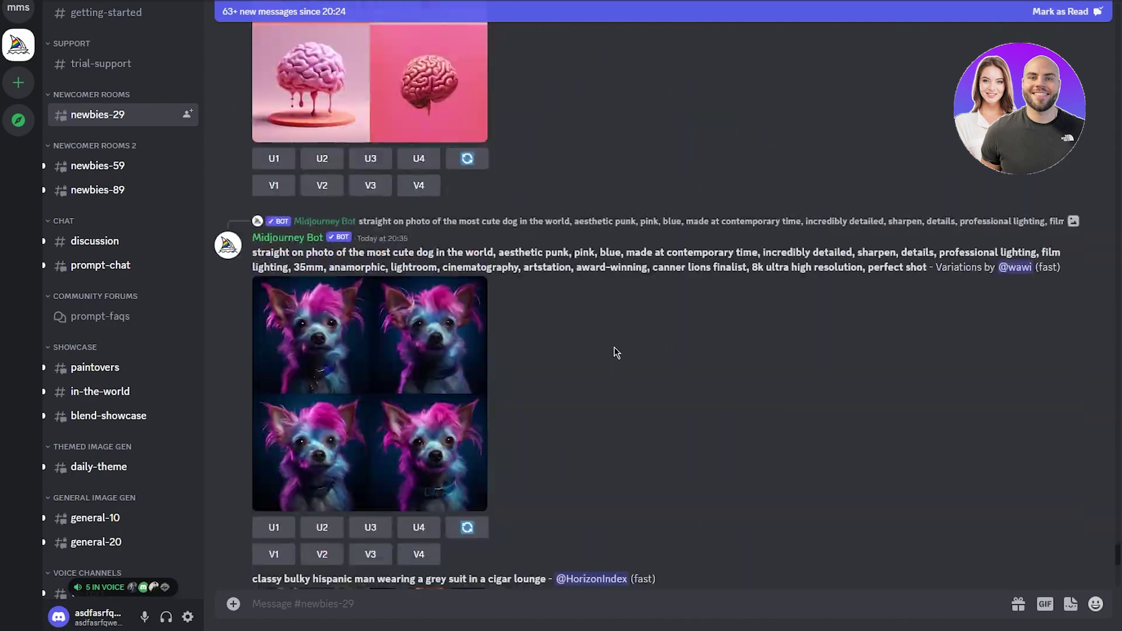
scroll(613, 351, up, 14)
right_click(308, 322)
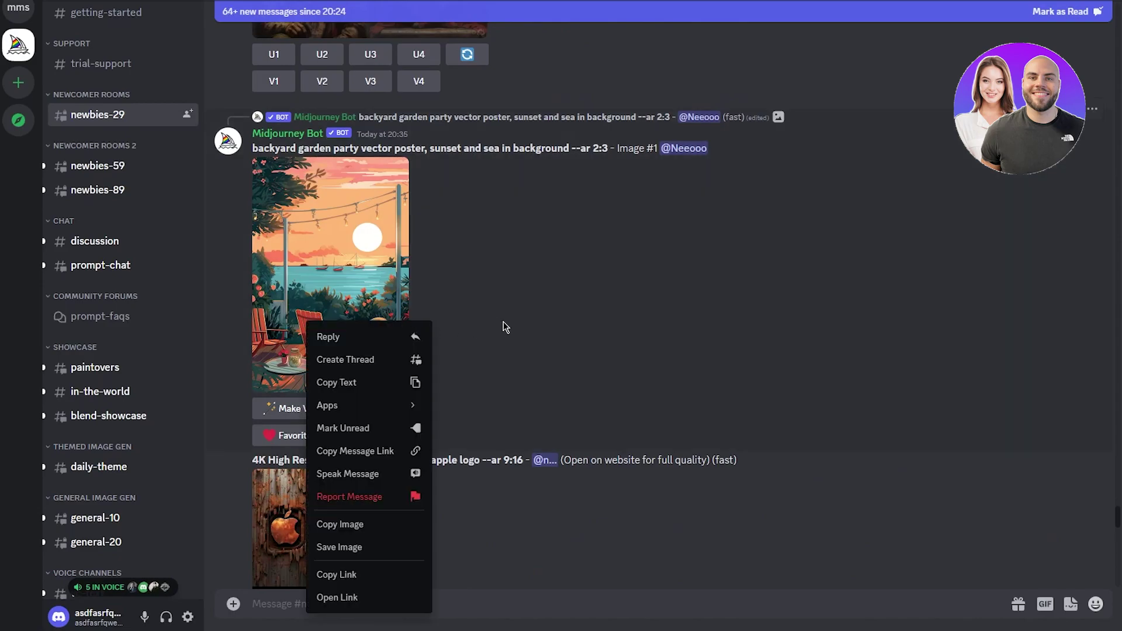
click(526, 311)
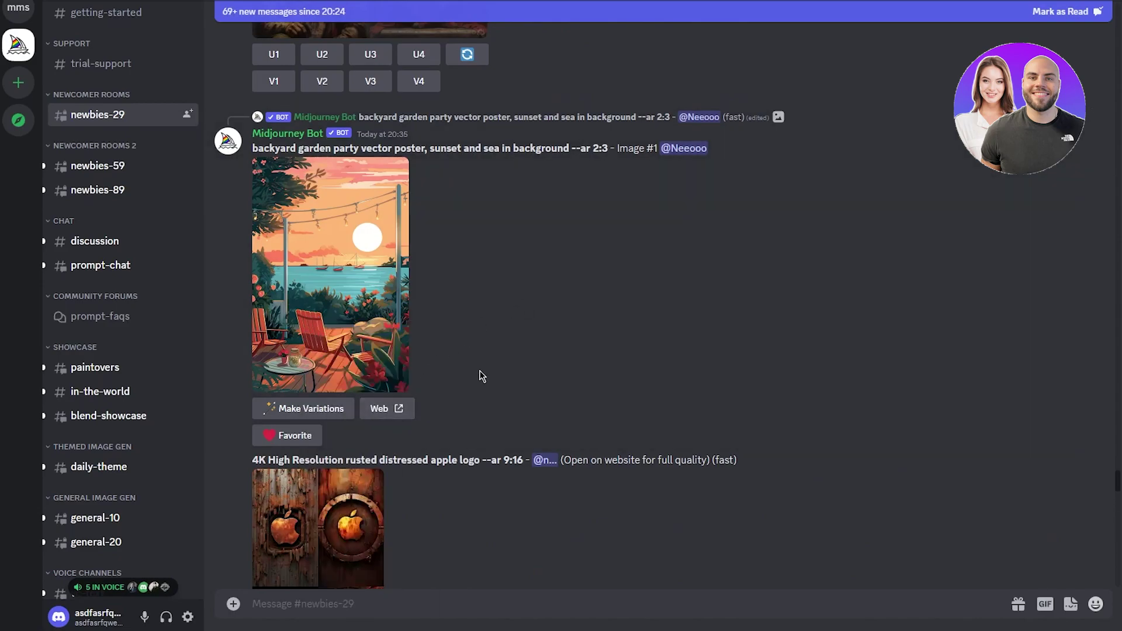
scroll(683, 377, down, 20)
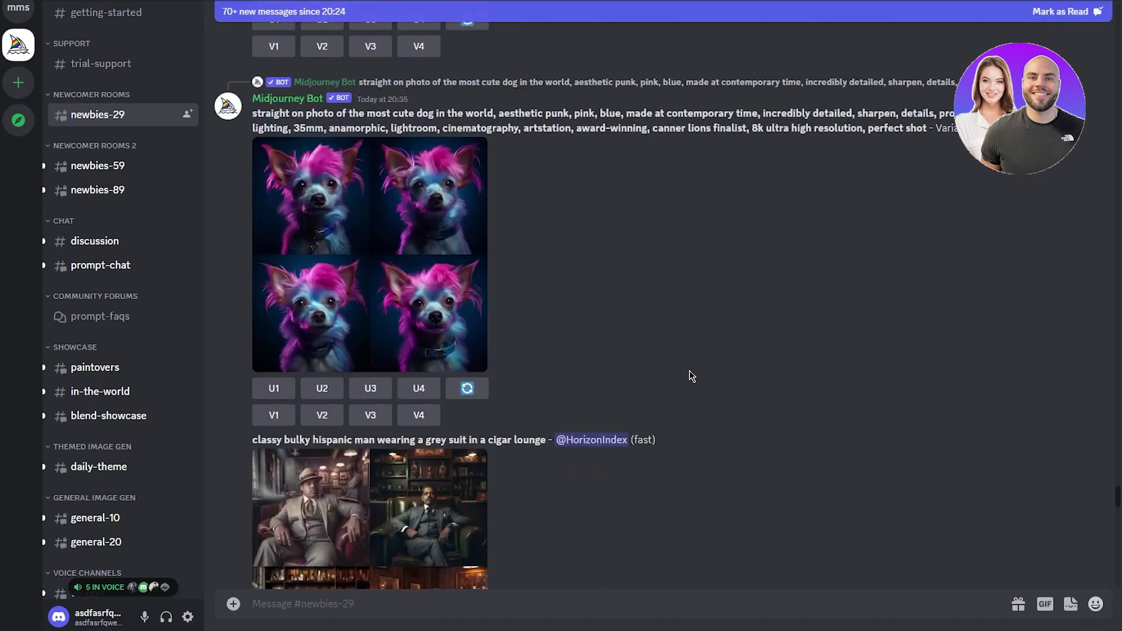
scroll(693, 374, down, 20)
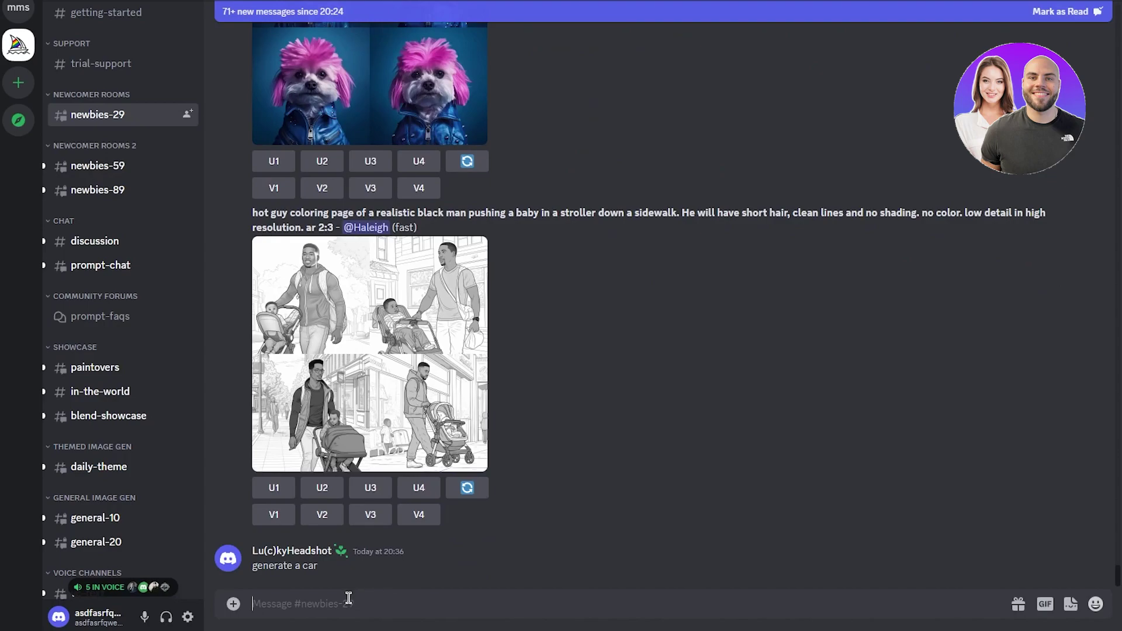
- Upload today's photo of the 'Recognizing and Evaluating Arguments' page and send it to #newbies-29
click(233, 604)
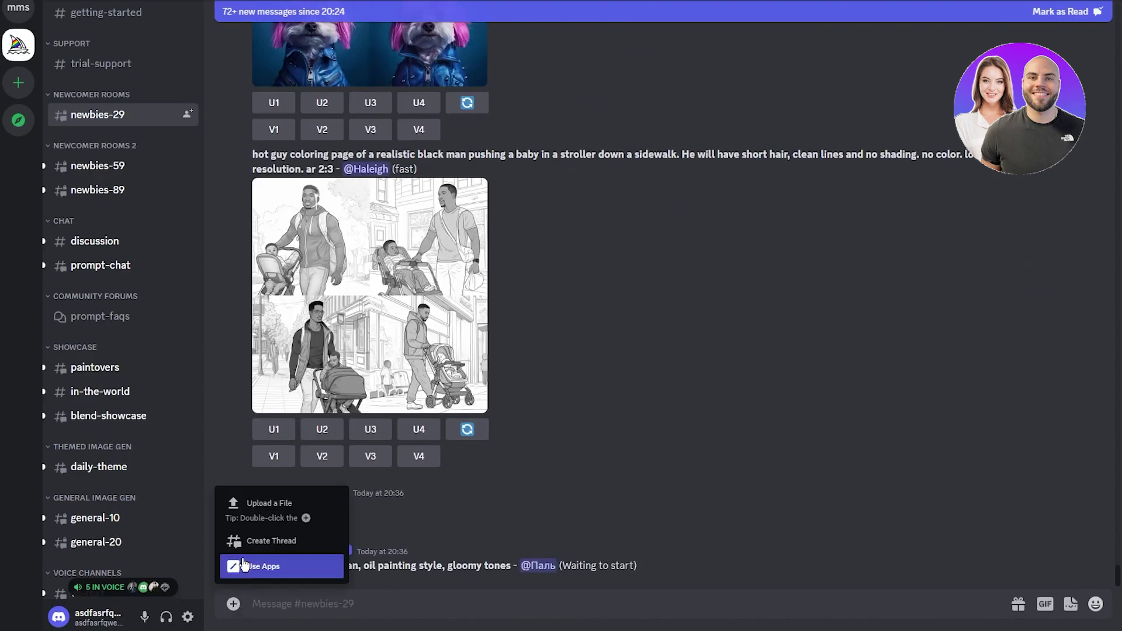
click(251, 504)
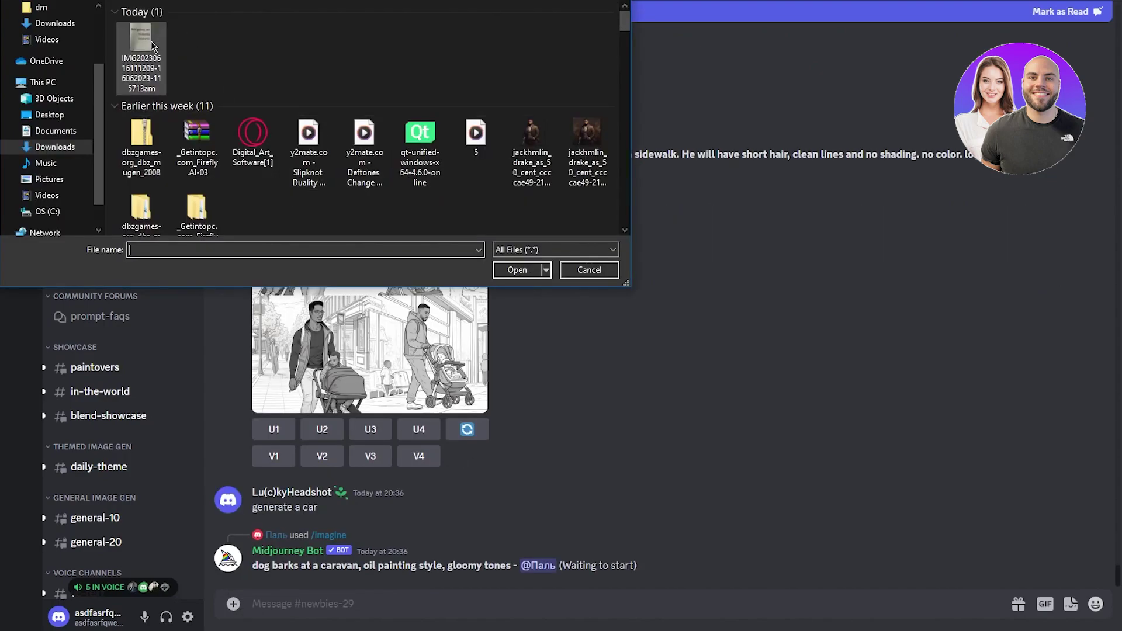
click(151, 47)
click(517, 270)
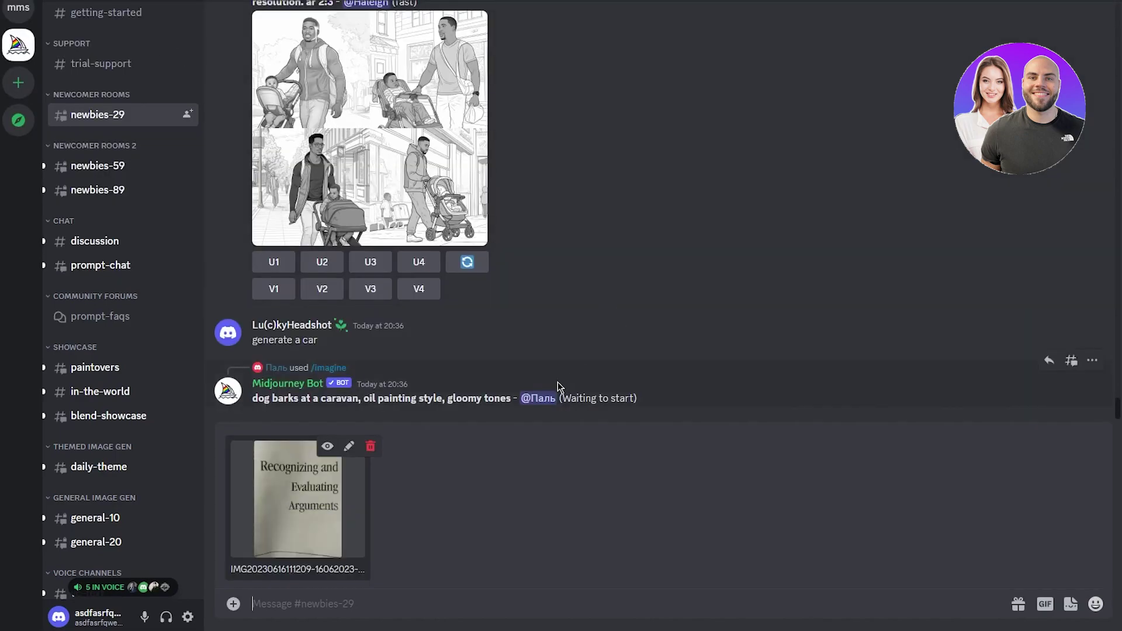
key(Return)
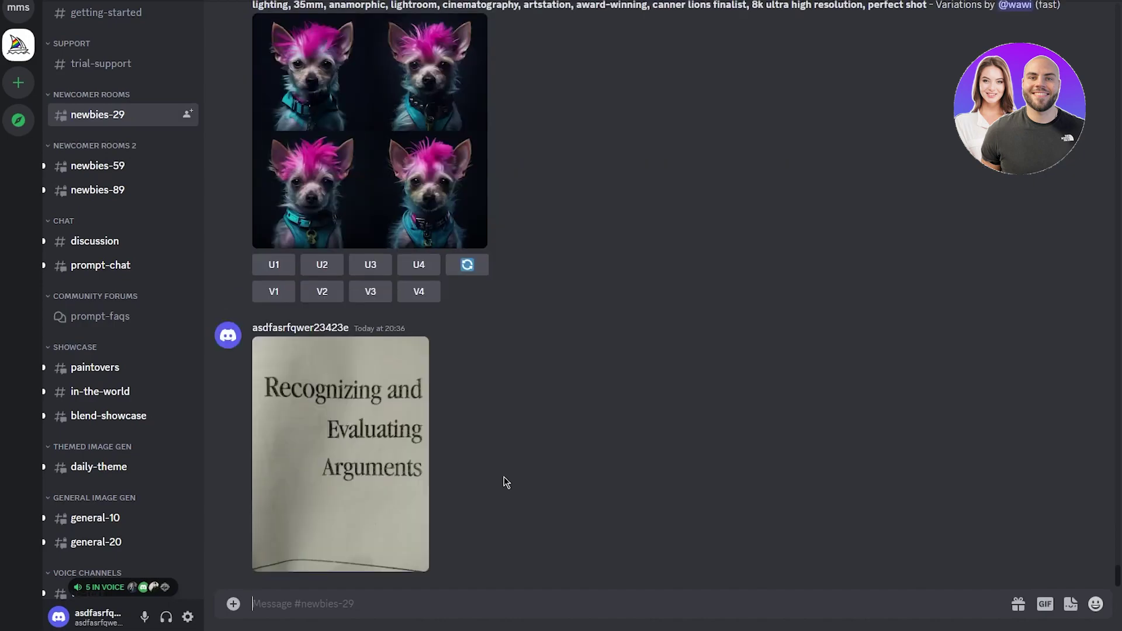
- Copy the posted photo's link and paste it as an /imagine prompt
right_click(316, 471)
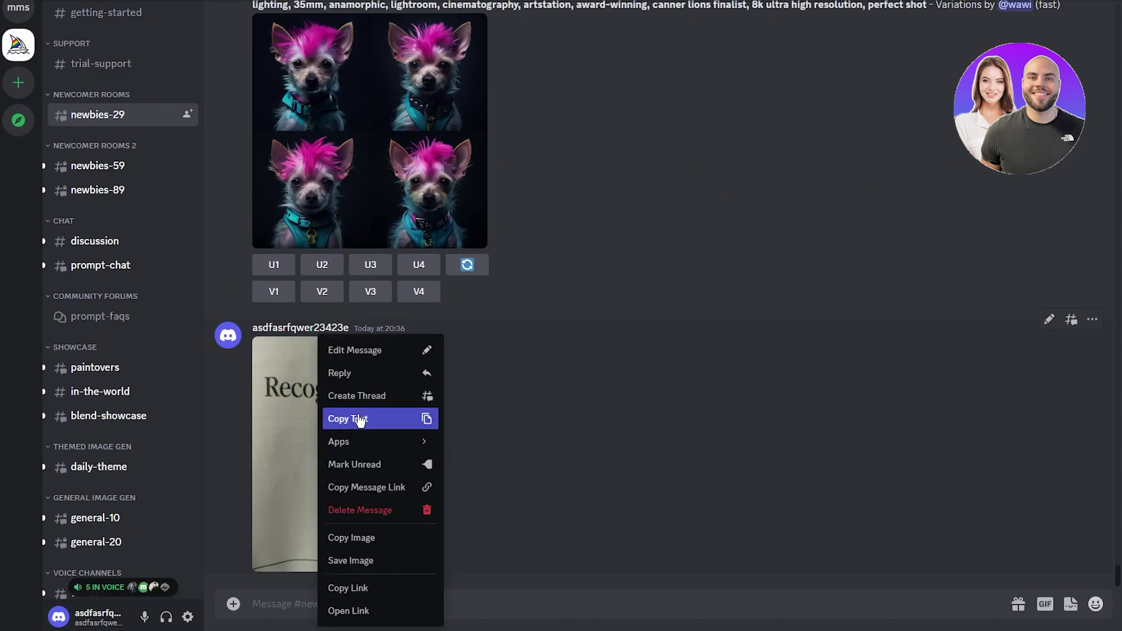
click(346, 589)
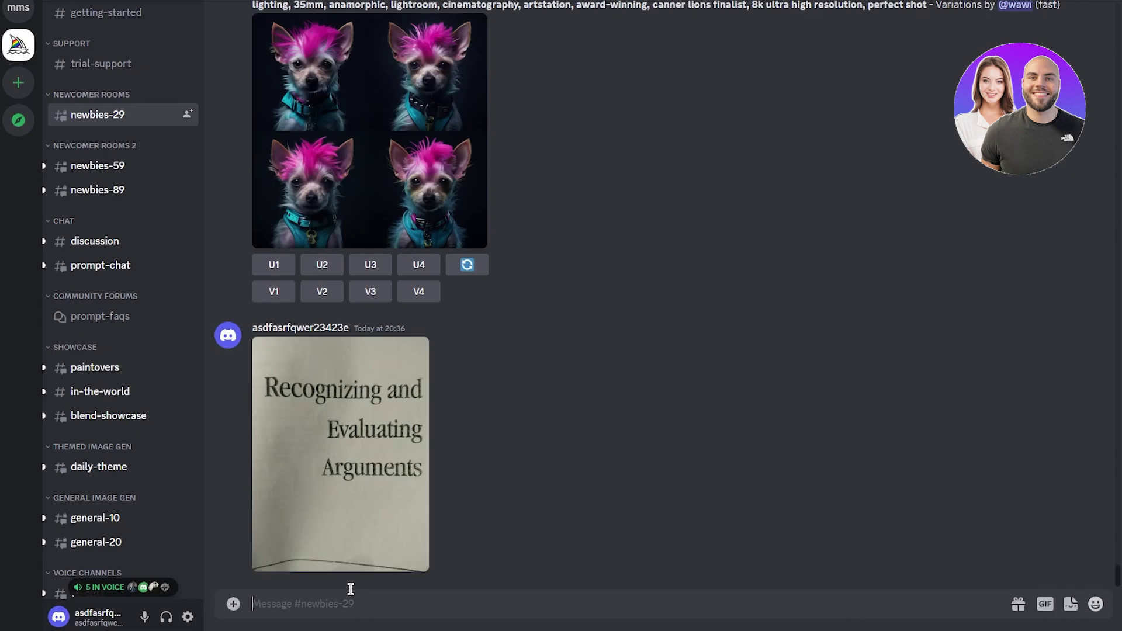
text(/im)
key(Tab)
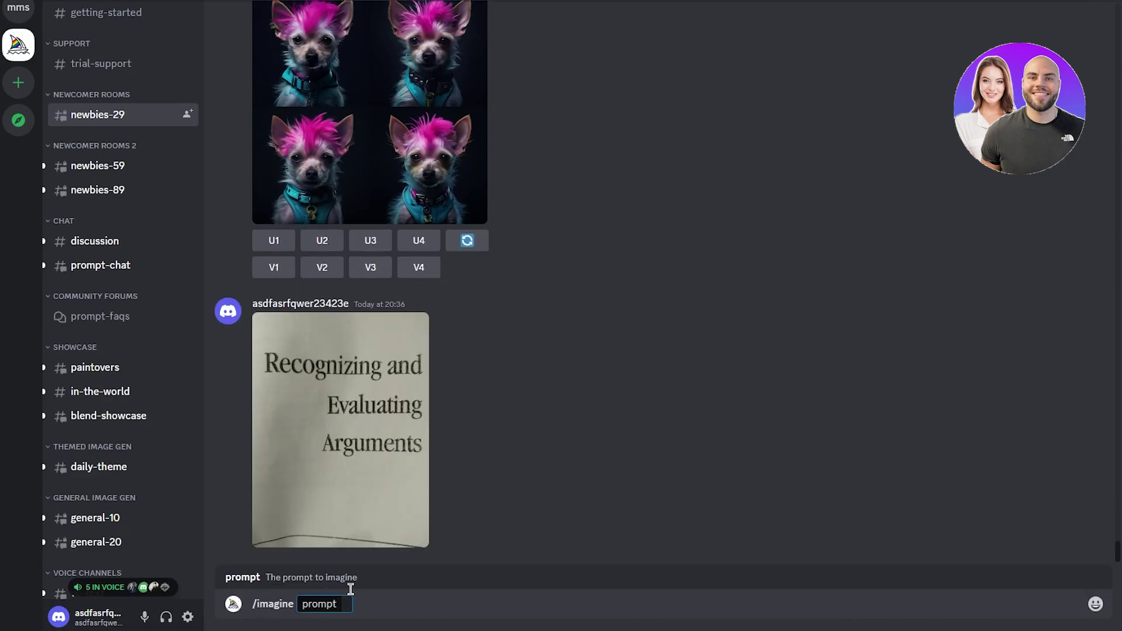
key(ctrl+v)
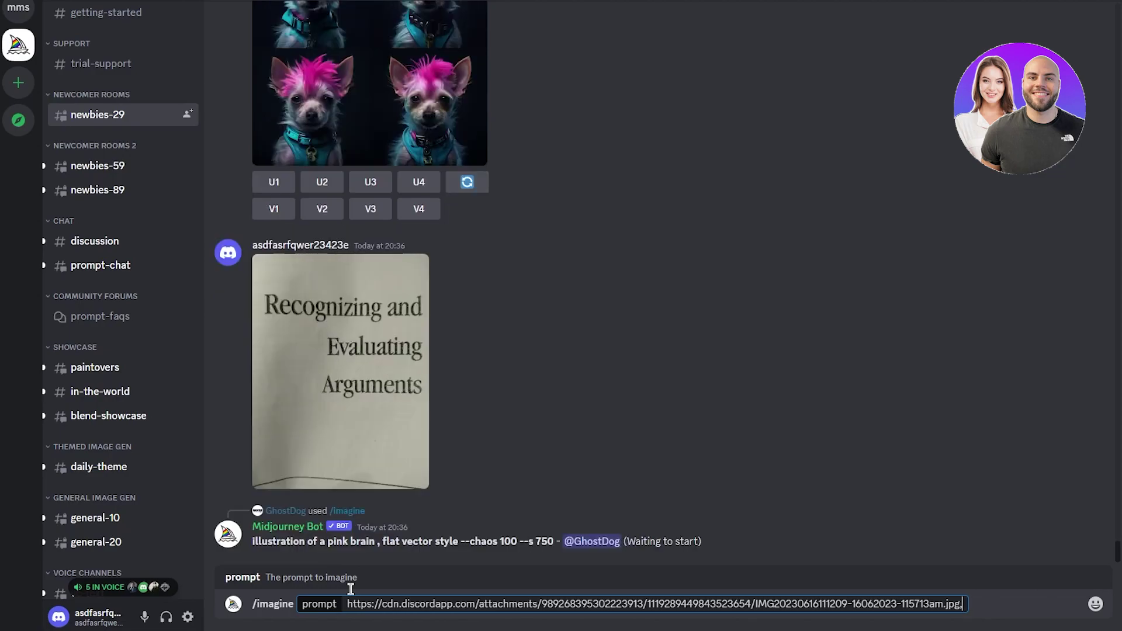
- Backspace away the image link and the /imagine command until the box is empty
key(BackSpace)
key(BackSpace)
key(BackSpace)
key(BackSpace)
key(BackSpace)
key(BackSpace)
key(BackSpace)
key(BackSpace)
key(BackSpace)
key(BackSpace)
key(BackSpace)
key(BackSpace)
key(BackSpace)
key(BackSpace)
key(BackSpace)
key(BackSpace)
key(BackSpace)
key(BackSpace)
key(BackSpace)
key(BackSpace)
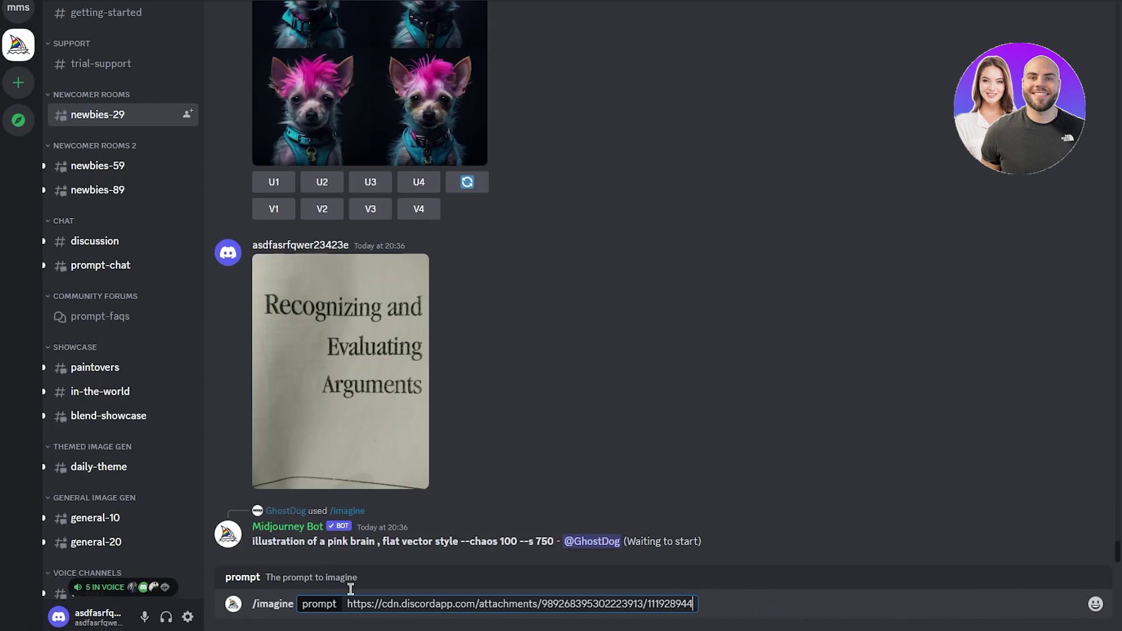
key(BackSpace)
key(BackSpace)
key(BackSpace)
key(BackSpace)
key(BackSpace)
key(BackSpace)
key(BackSpace)
key(BackSpace)
key(BackSpace)
key(BackSpace)
key(BackSpace)
key(BackSpace)
key(BackSpace)
key(BackSpace)
key(BackSpace)
key(BackSpace)
key(BackSpace)
key(BackSpace)
key(BackSpace)
key(BackSpace)
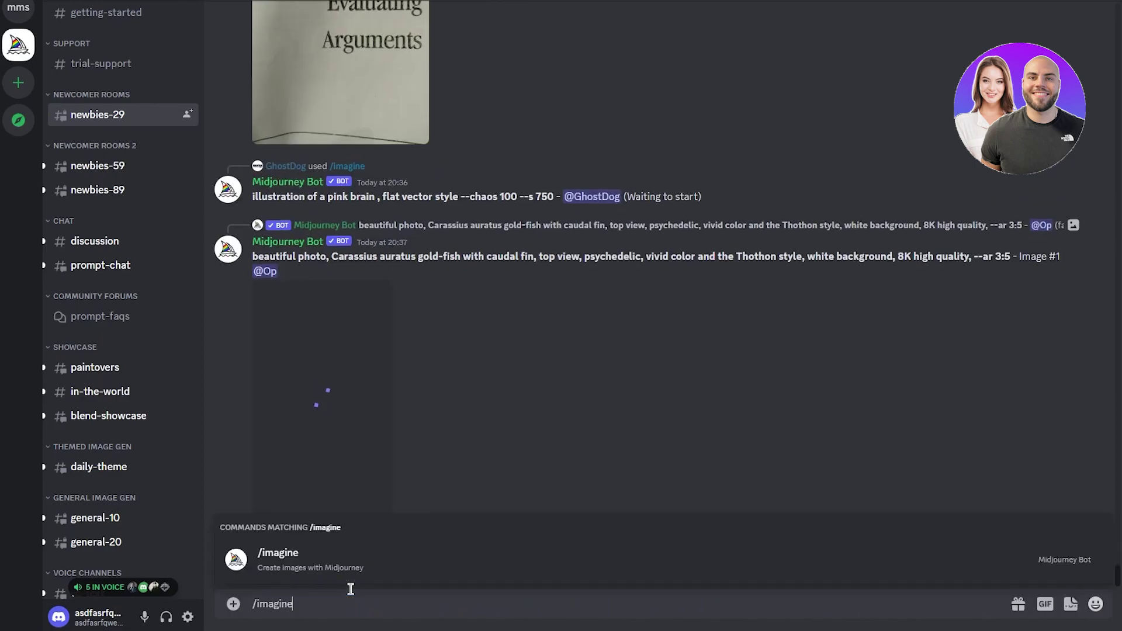
key(BackSpace)
key(BackSpace)
key(BackSpace)
key(BackSpace)
key(BackSpace)
key(BackSpace)
key(BackSpace)
key(BackSpace)
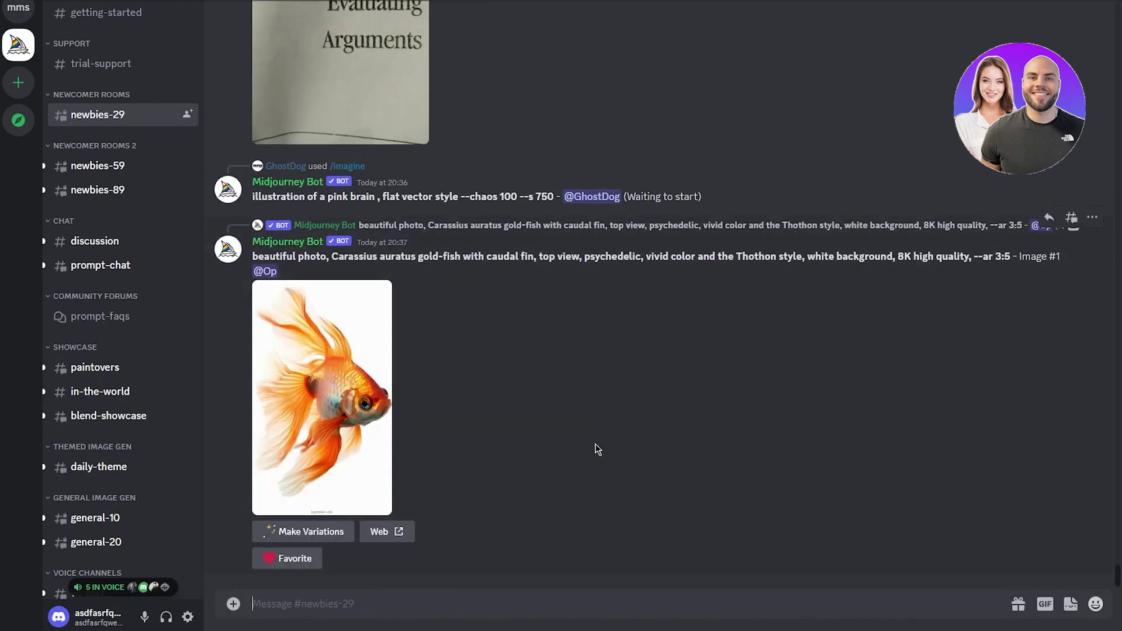
scroll(364, 295, up, 5)
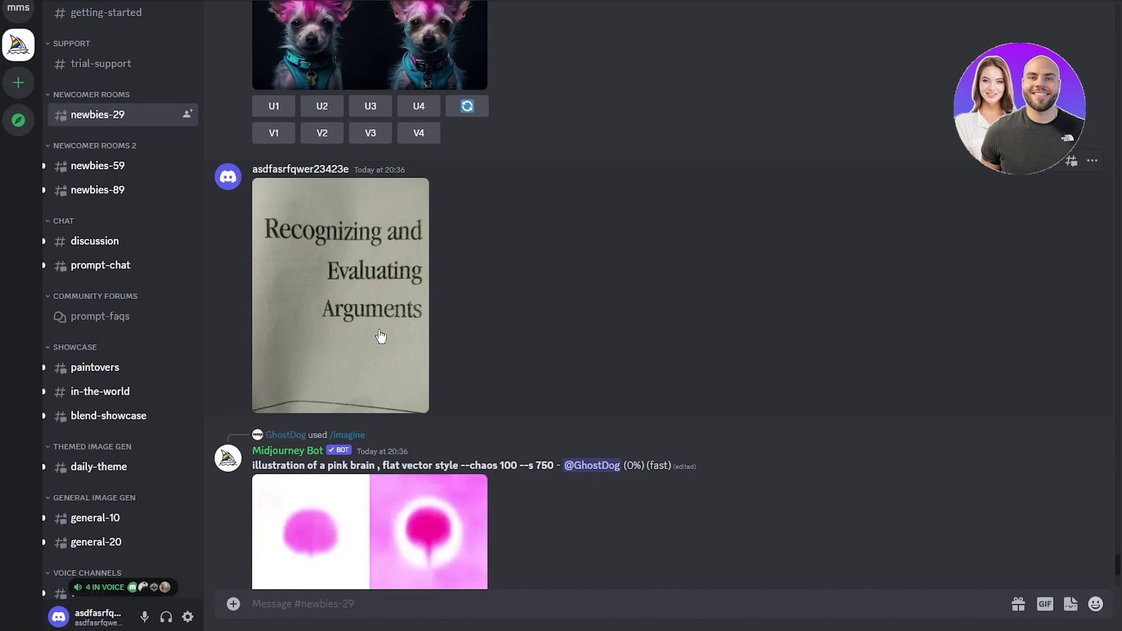
scroll(379, 331, up, 12)
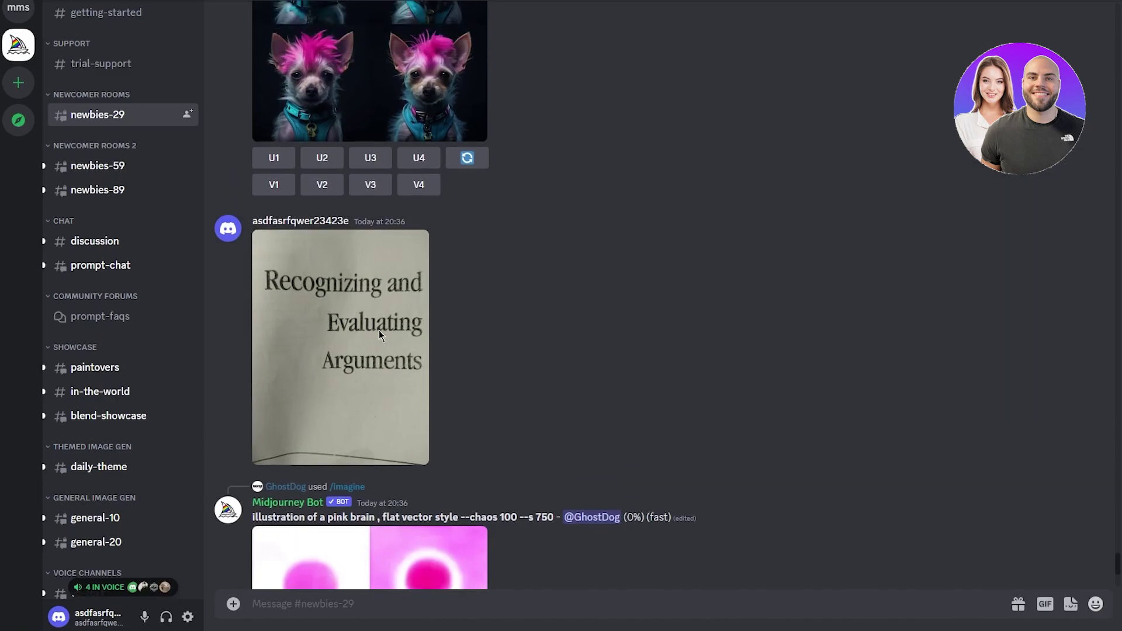
scroll(531, 285, down, 6)
scroll(557, 261, down, 7)
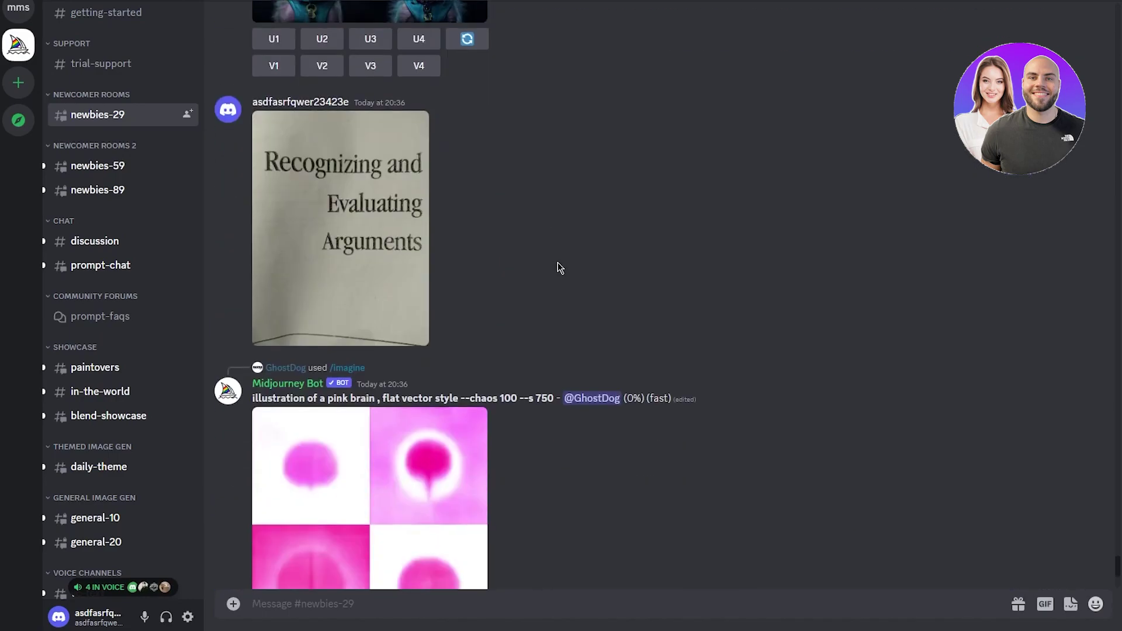
scroll(471, 196, up, 2)
scroll(490, 295, down, 10)
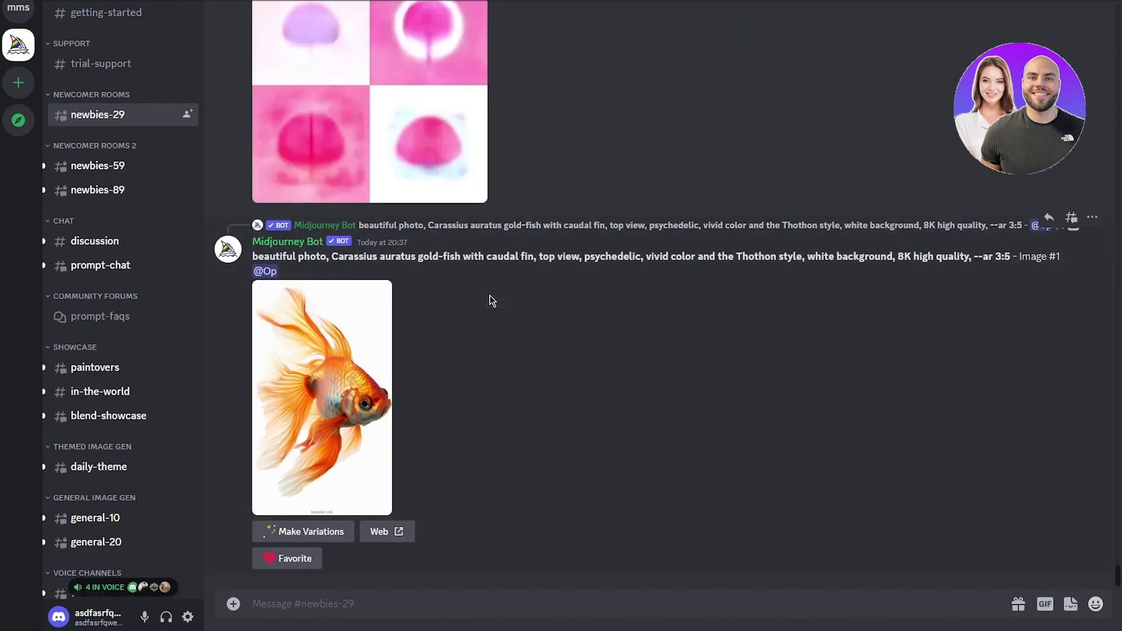
scroll(489, 295, up, 14)
scroll(433, 143, down, 8)
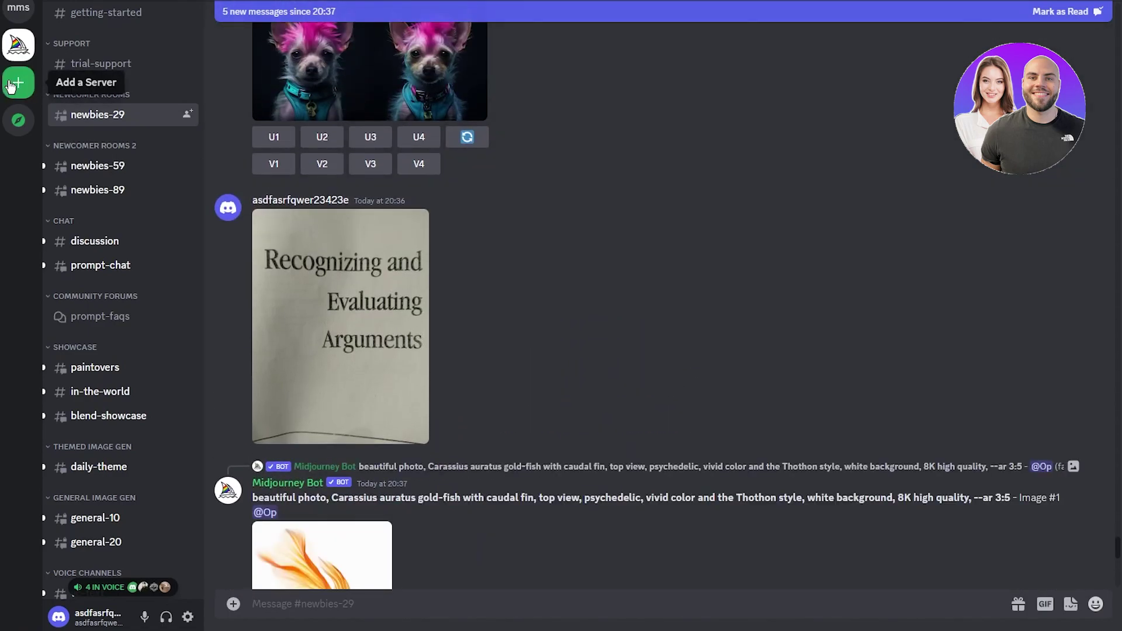
- Create your own server for you and your friends, replacing the default name with 'priv mj s'
click(10, 86)
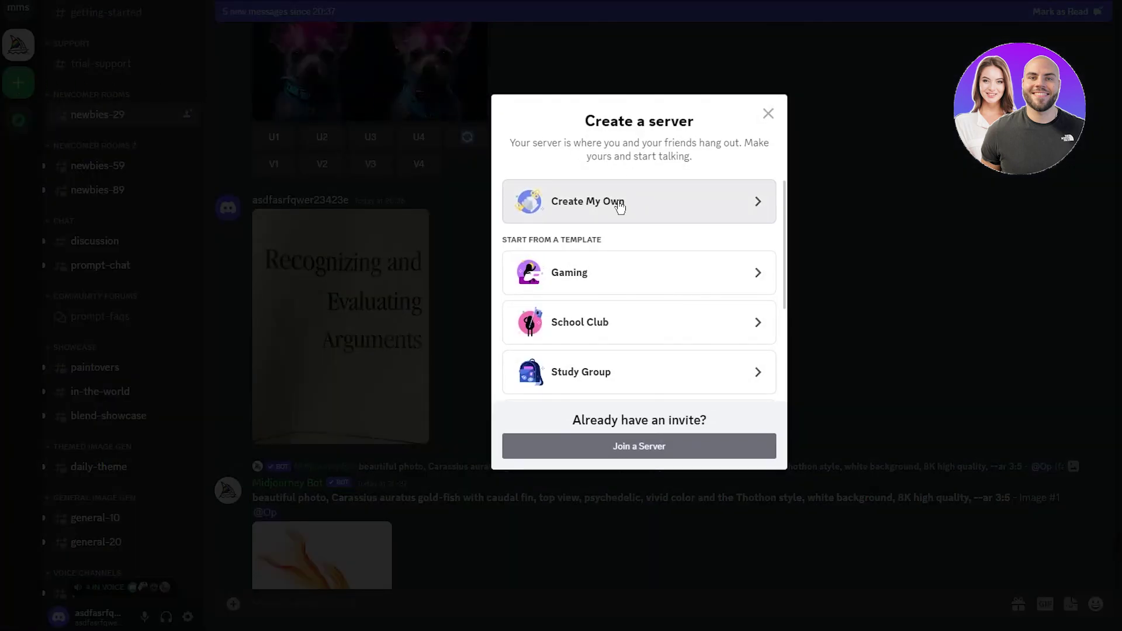
click(652, 204)
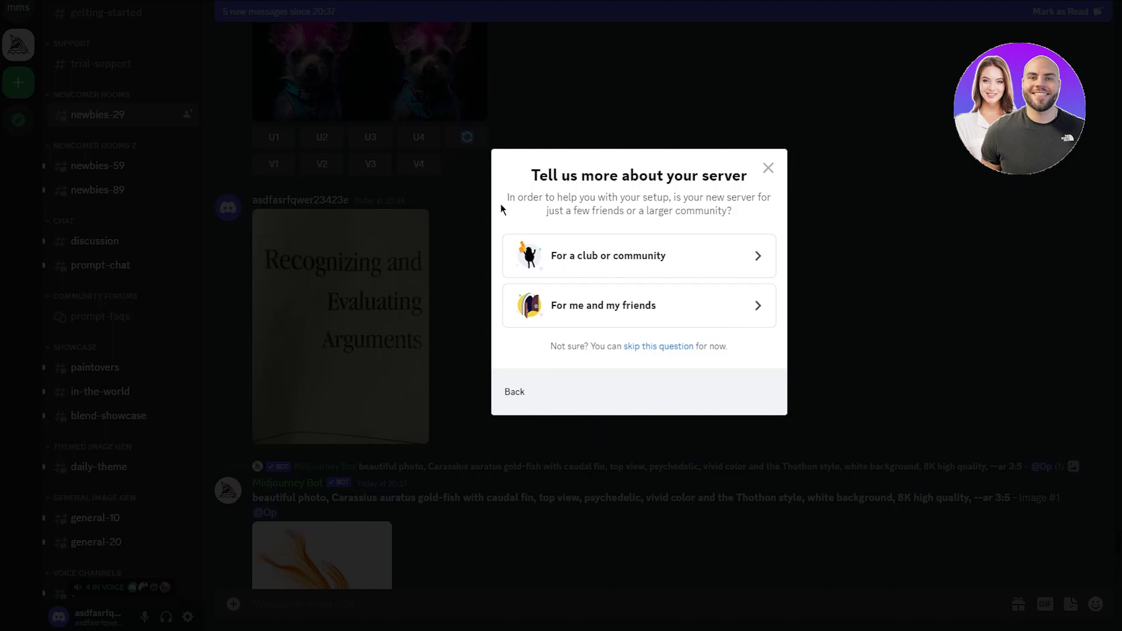
click(587, 305)
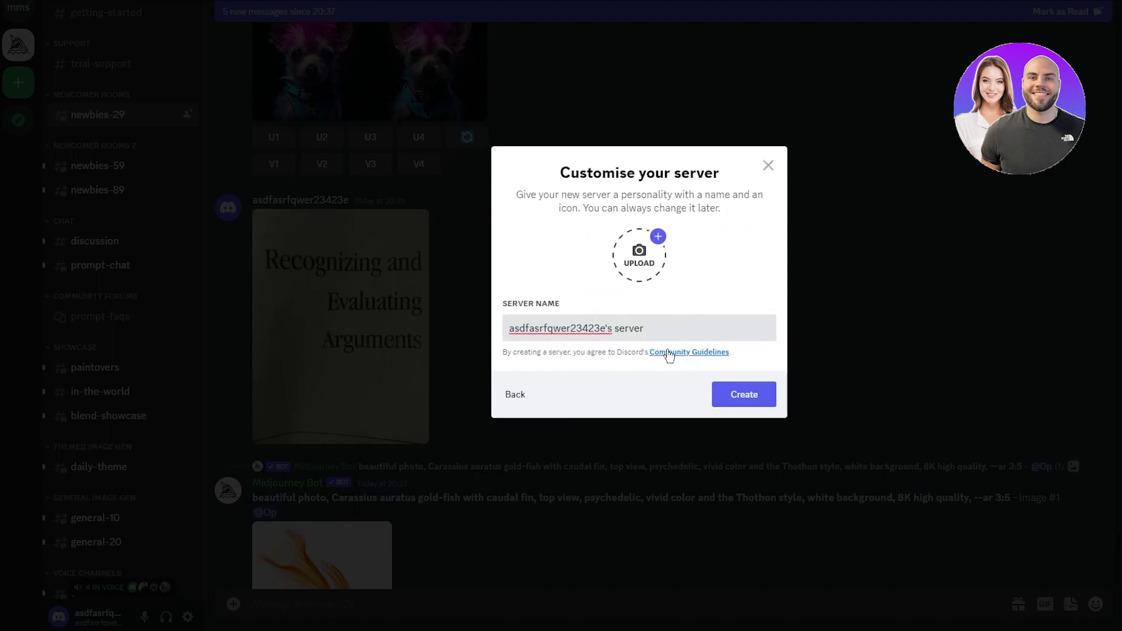
drag(674, 332, 387, 326)
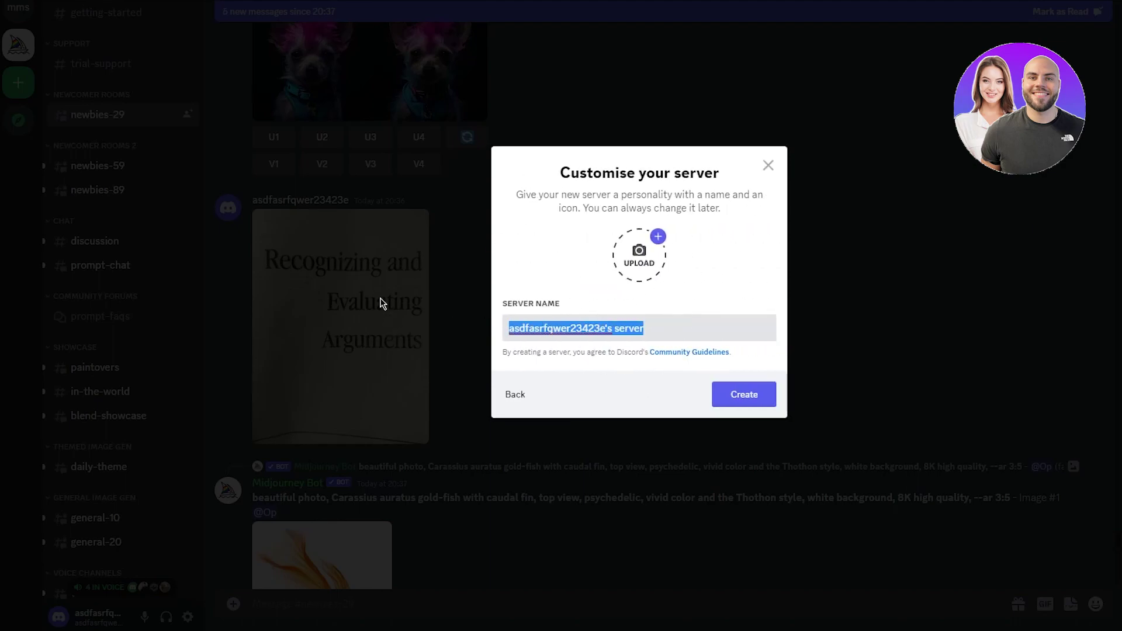
text(p)
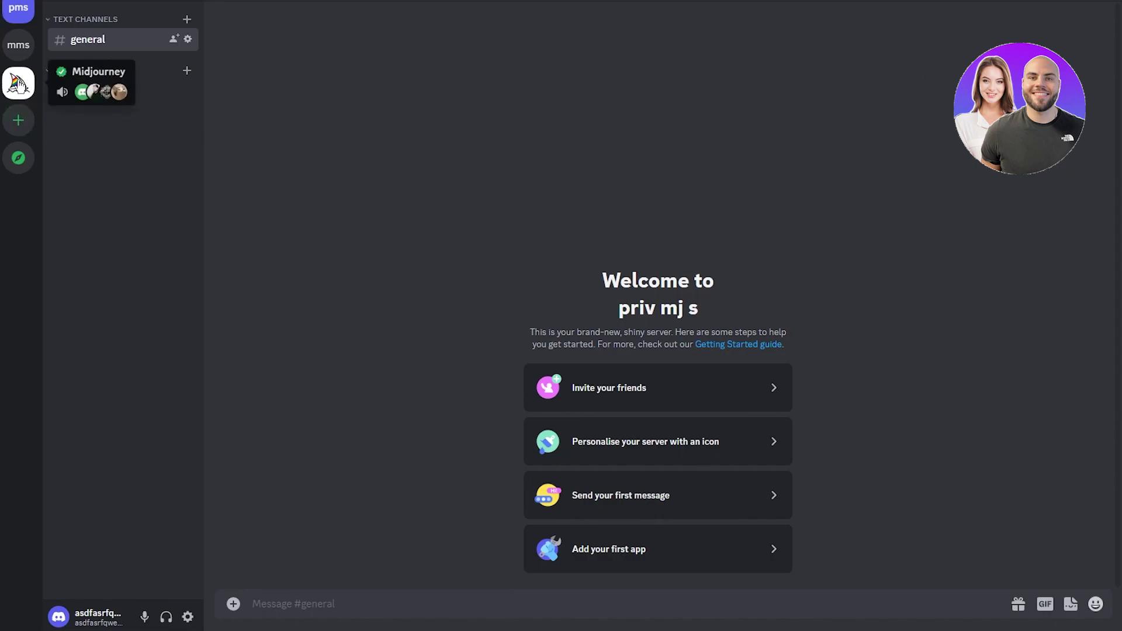
- Add Midjourney Bot from the member list to priv mj s, authorising it and passing the captcha
click(18, 84)
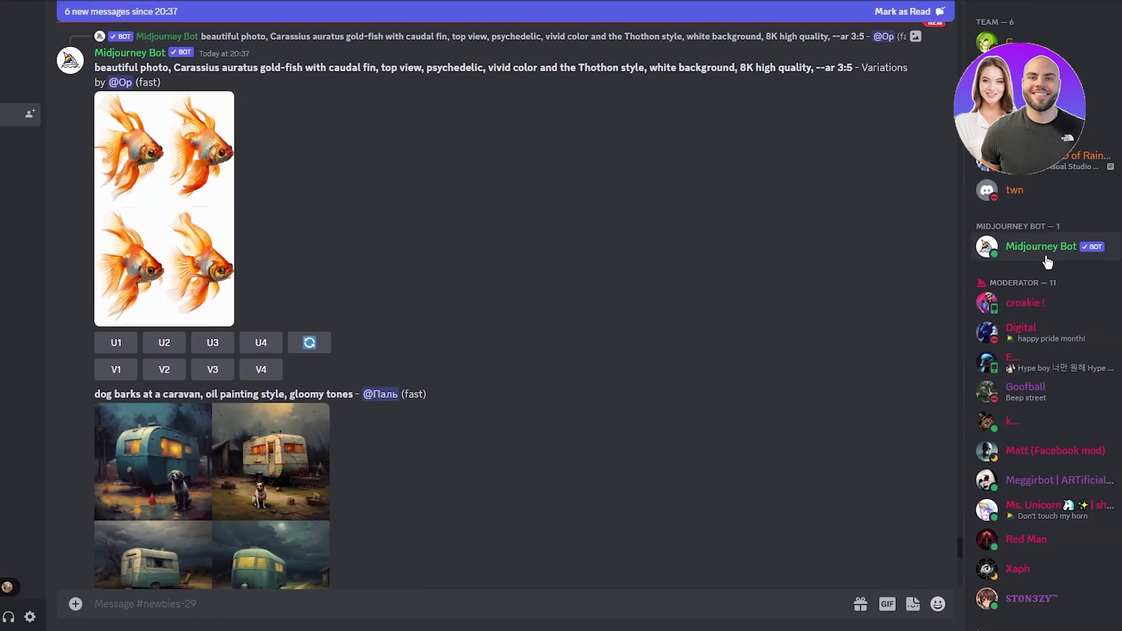
click(1042, 261)
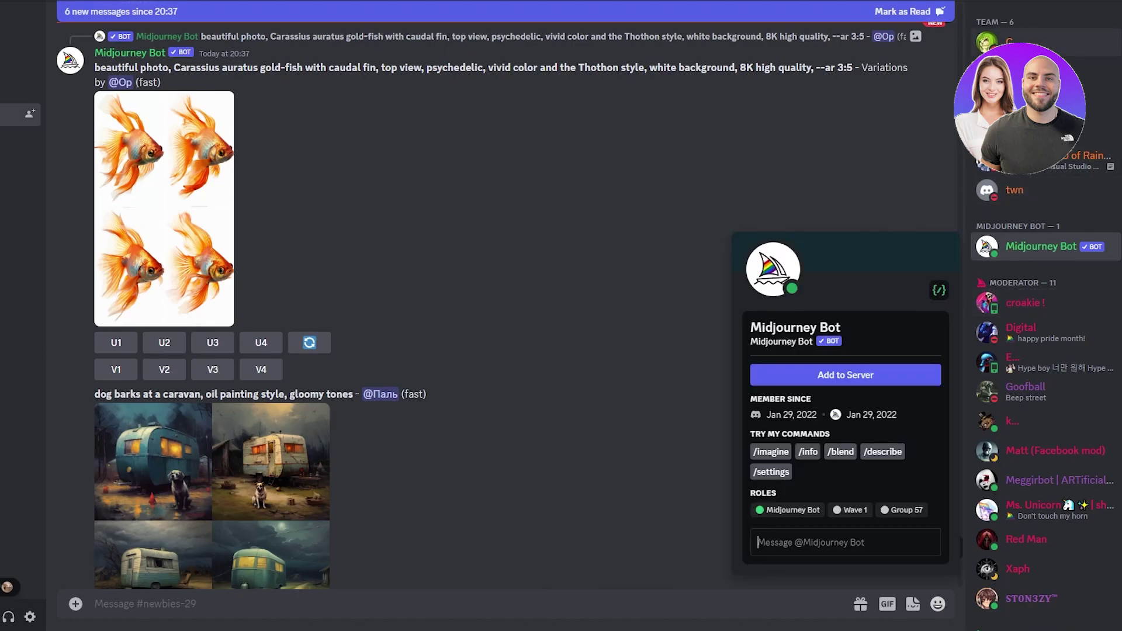
click(878, 377)
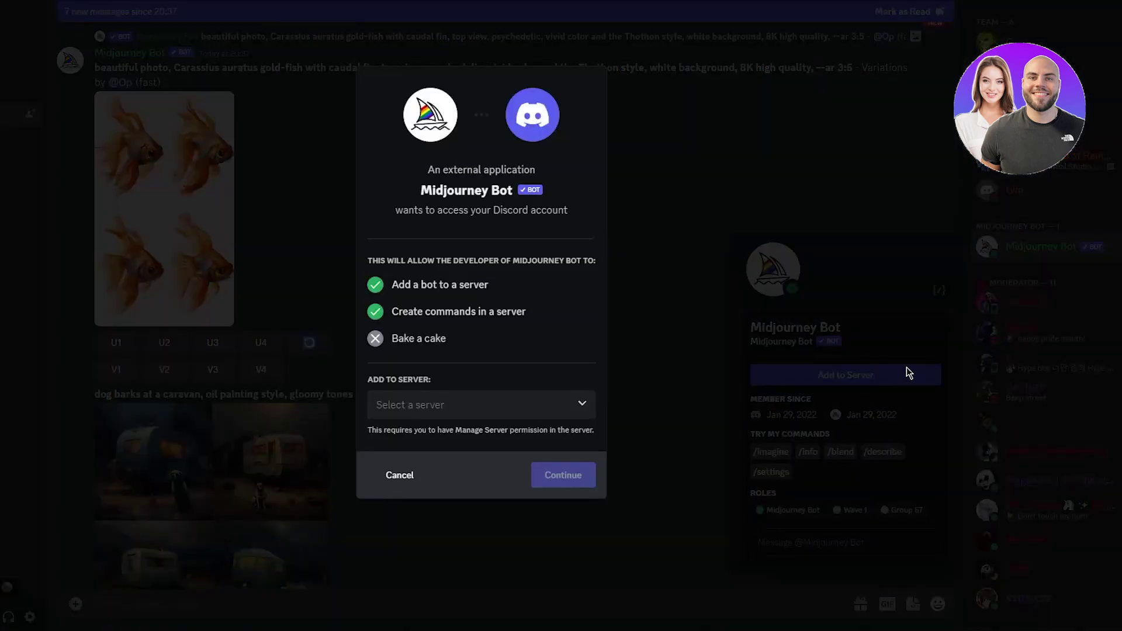
click(519, 412)
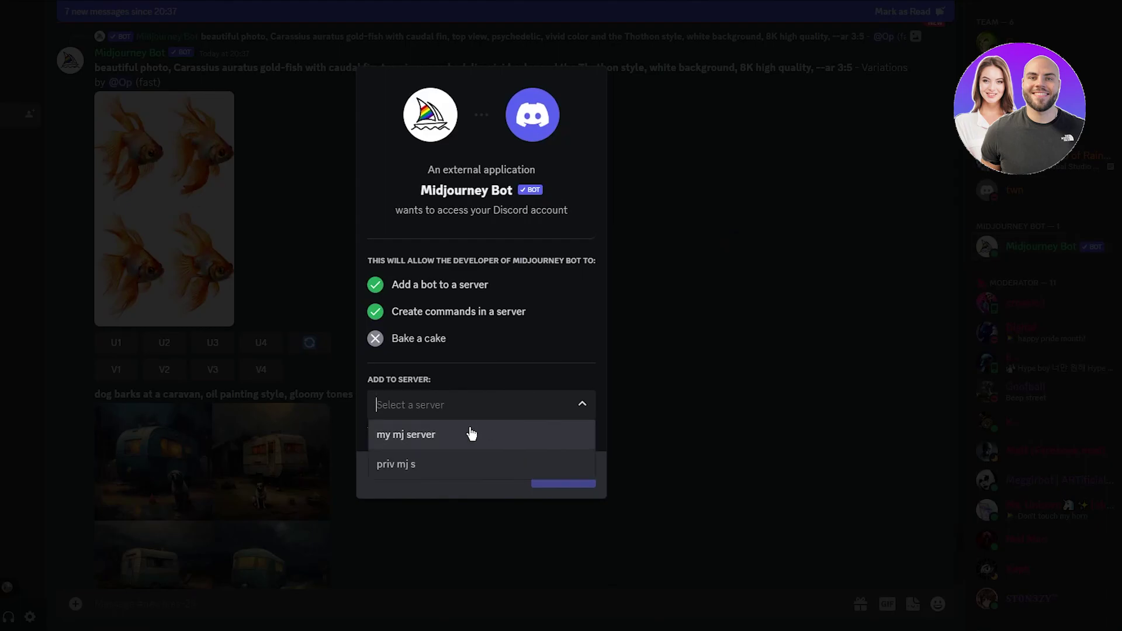
click(431, 466)
click(593, 482)
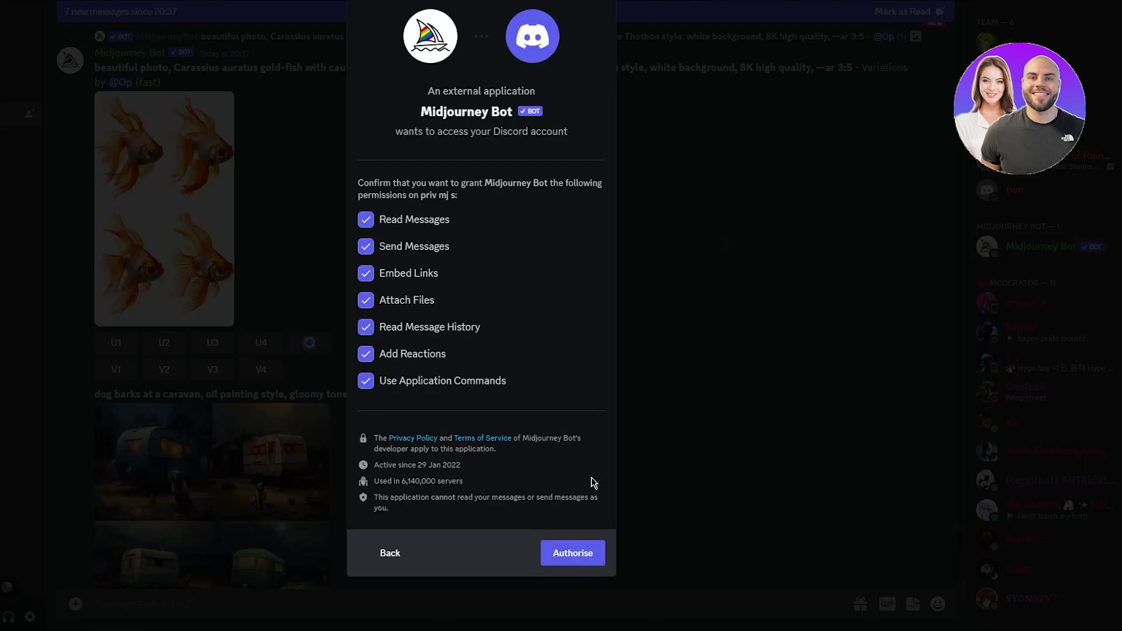
click(572, 553)
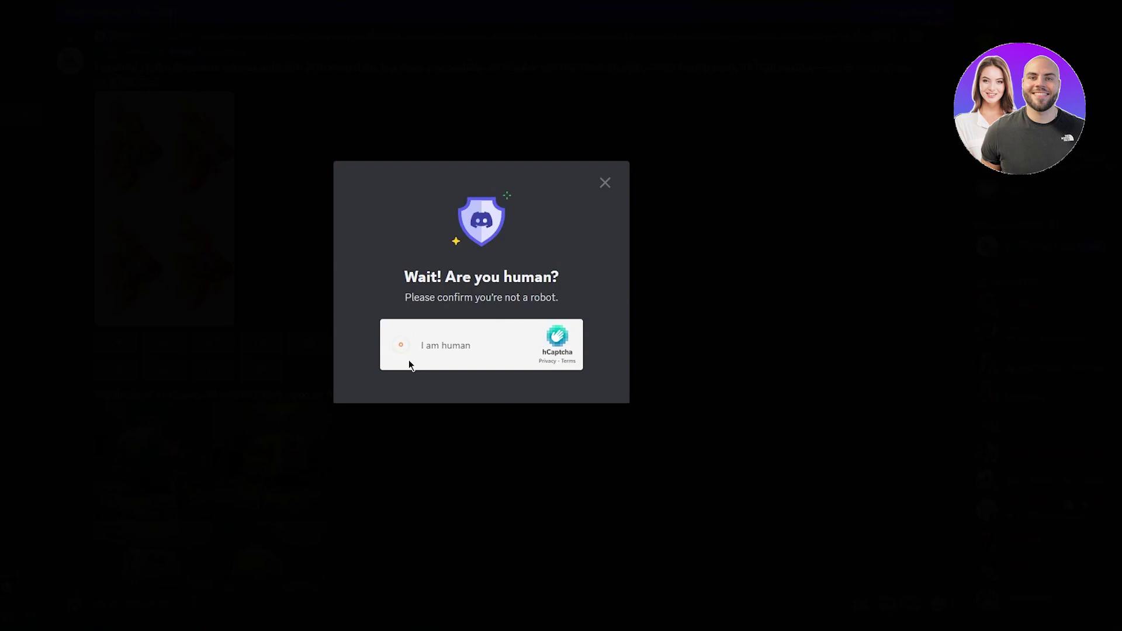
click(439, 336)
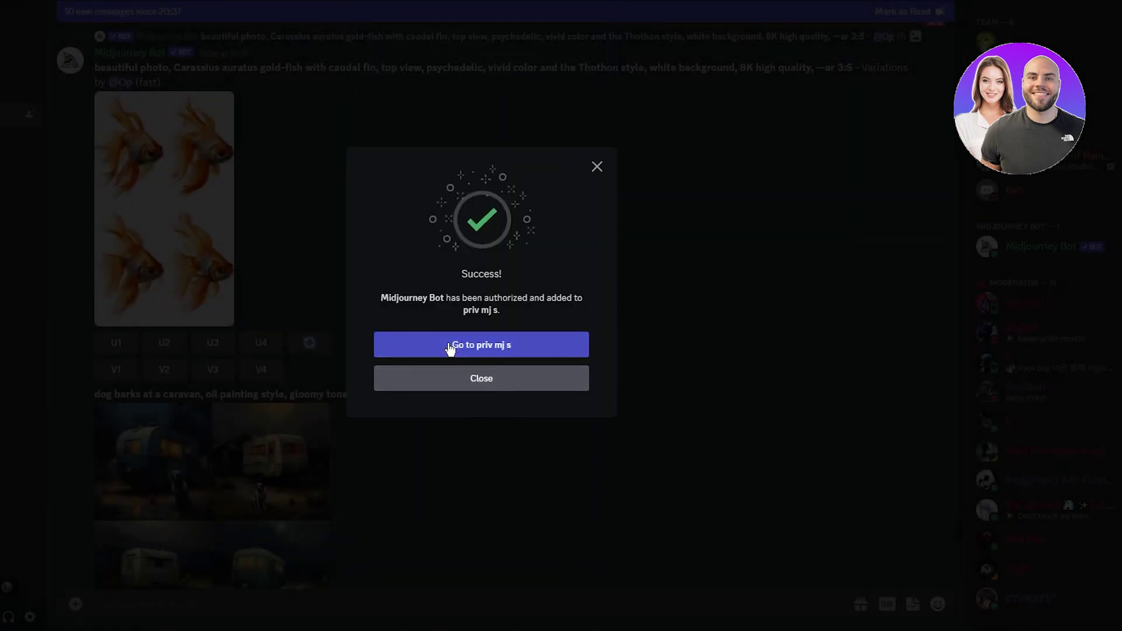
click(481, 343)
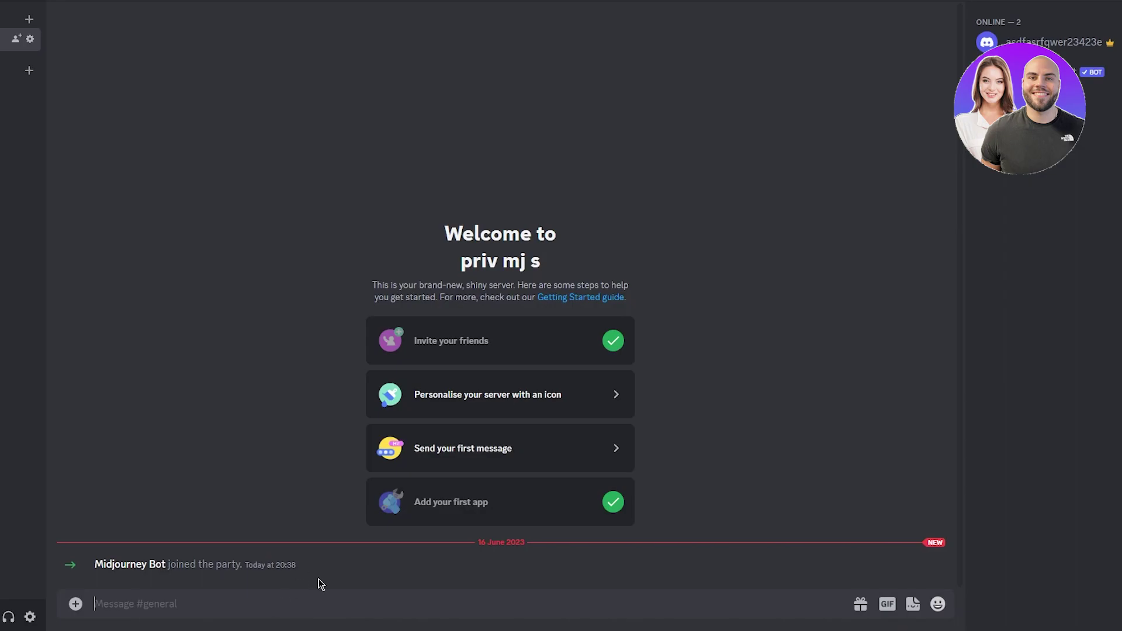
- Clear a mistaken /timeout command, then send /imagine with the prompt 'test' in #general
text(/im)
key(Tab)
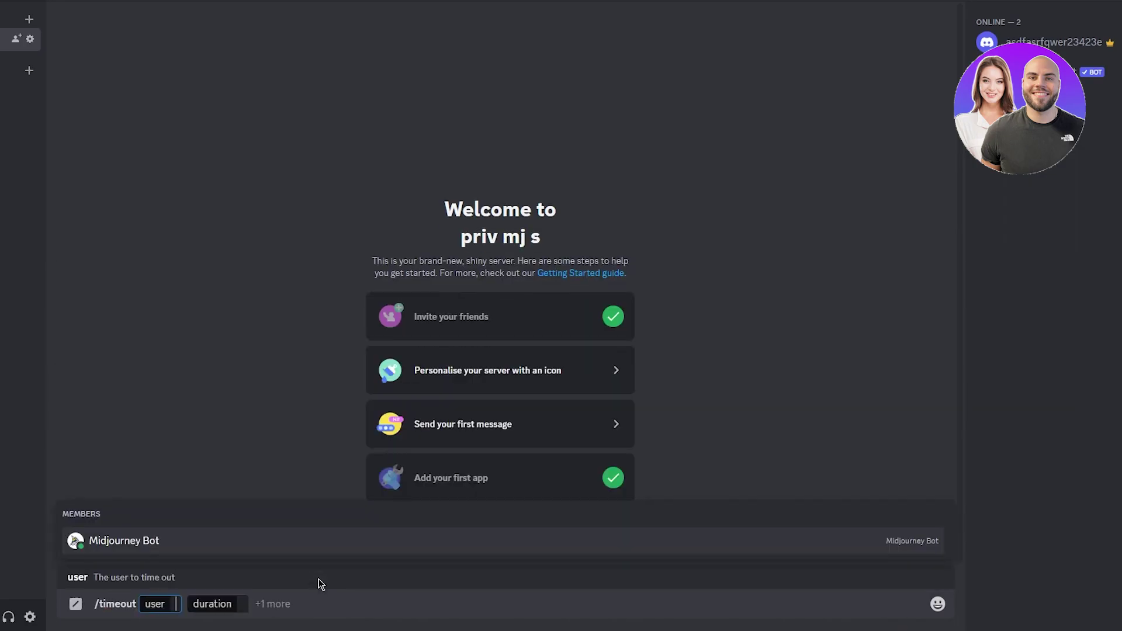
key(ctrl+a)
key(BackSpace)
text(/im)
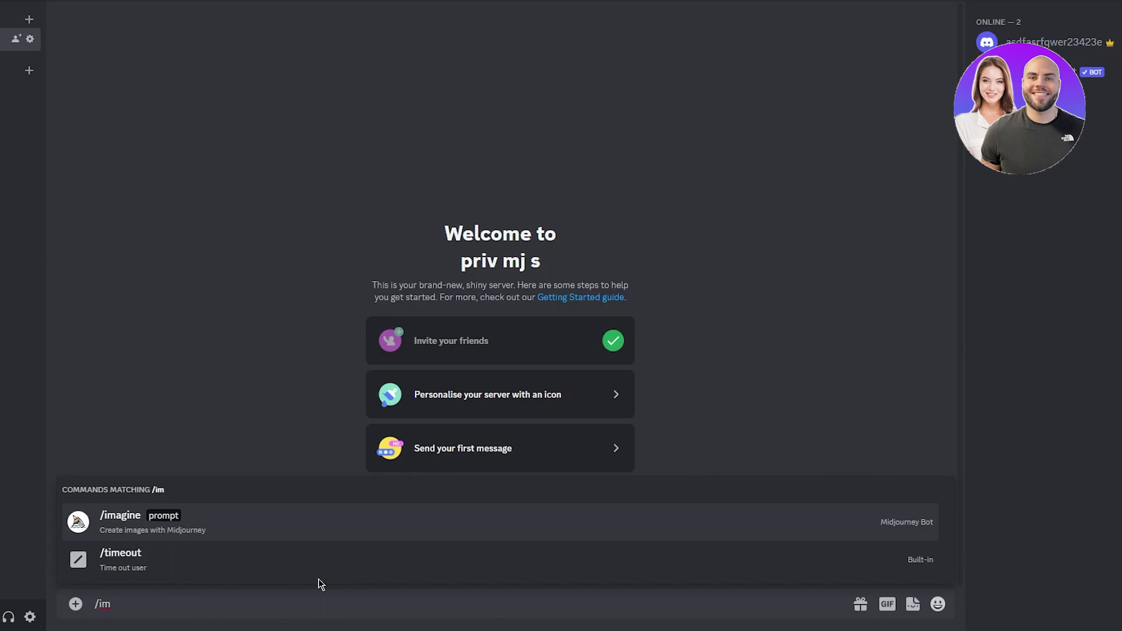
key(Tab)
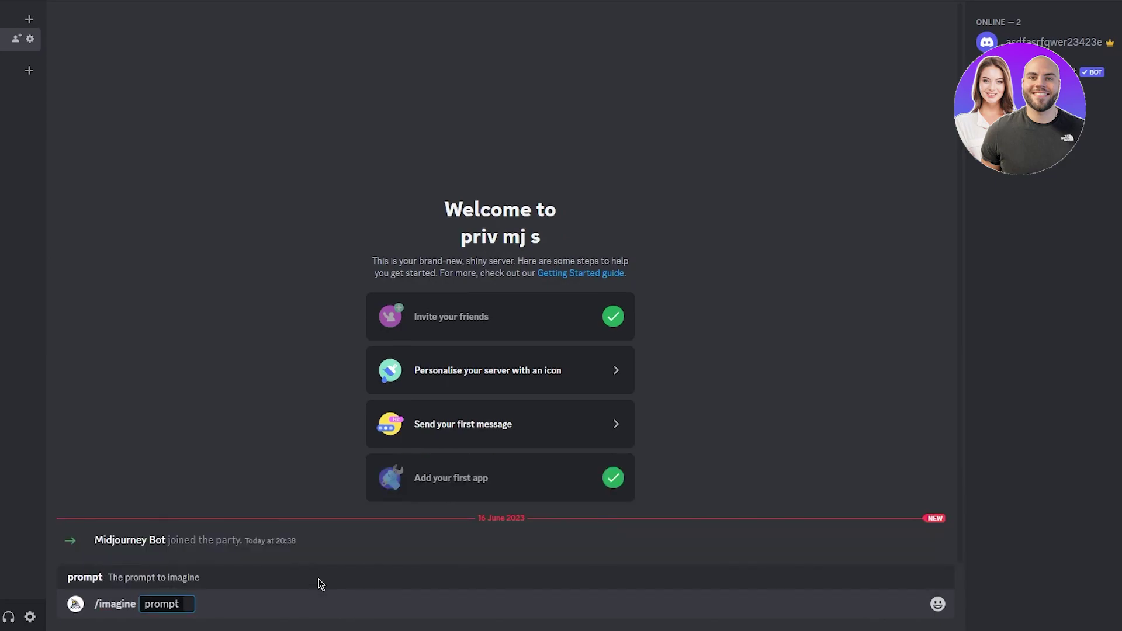
text(test)
key(Return)
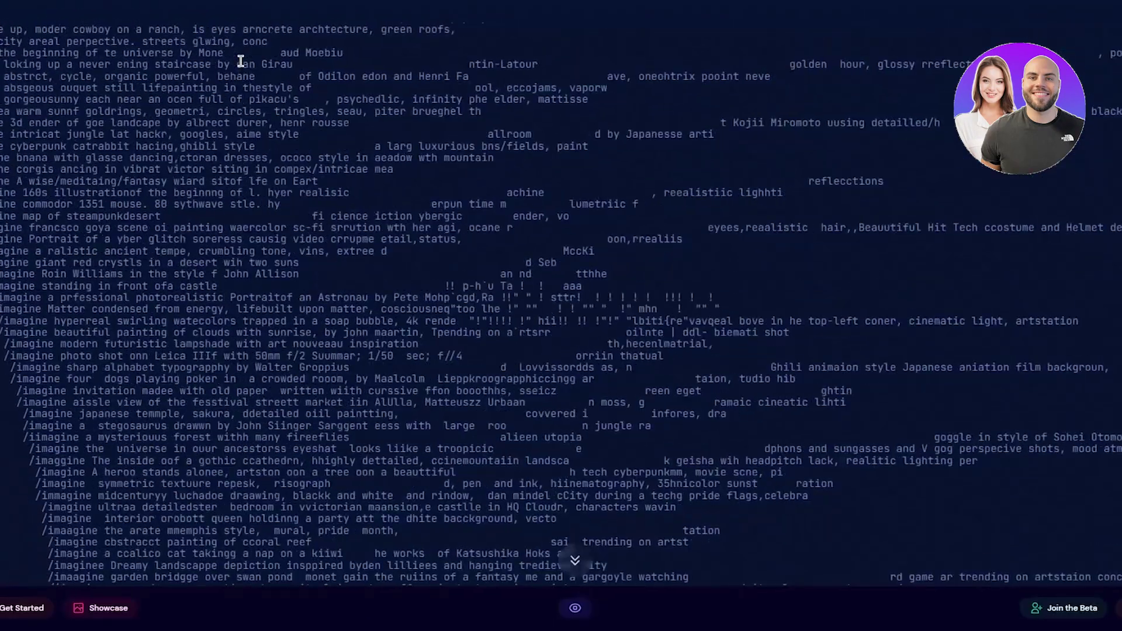
- Scroll through the Midjourney homepage's generated-image mosaic and About section
scroll(400, 100, down, 6)
scroll(699, 163, up, 8)
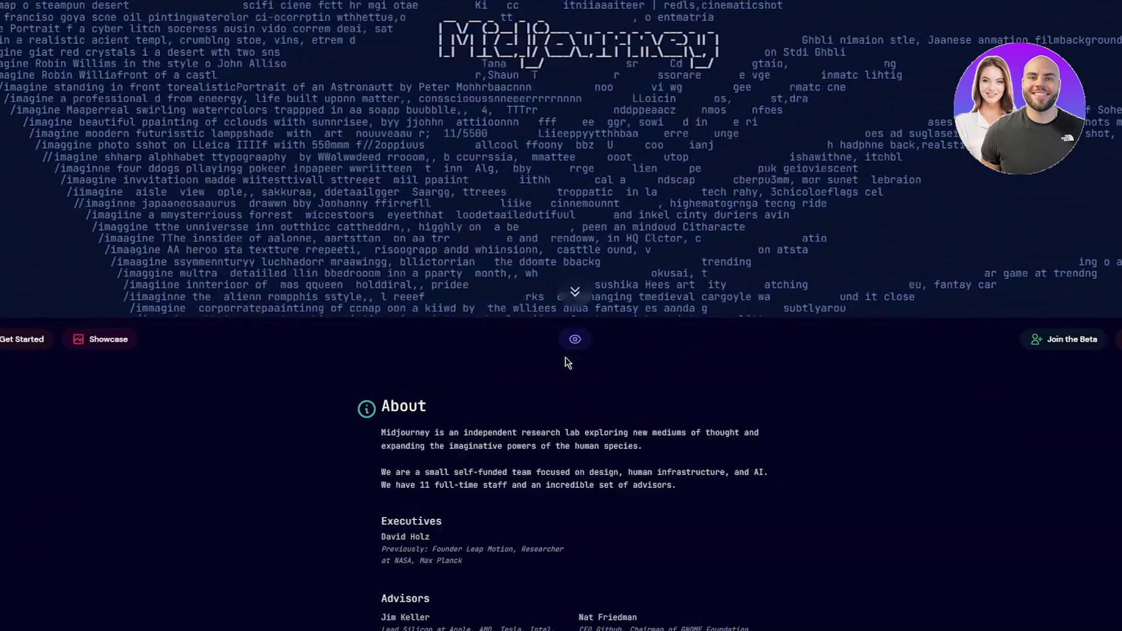
scroll(869, 483, up, 5)
scroll(1021, 524, down, 3)
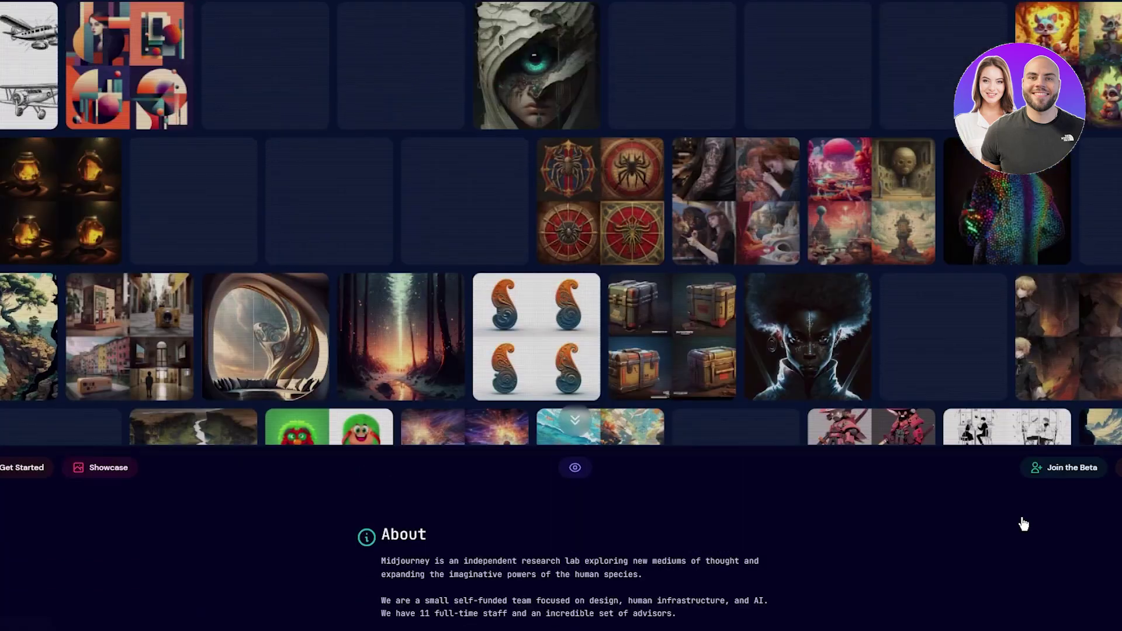
scroll(431, 185, up, 3)
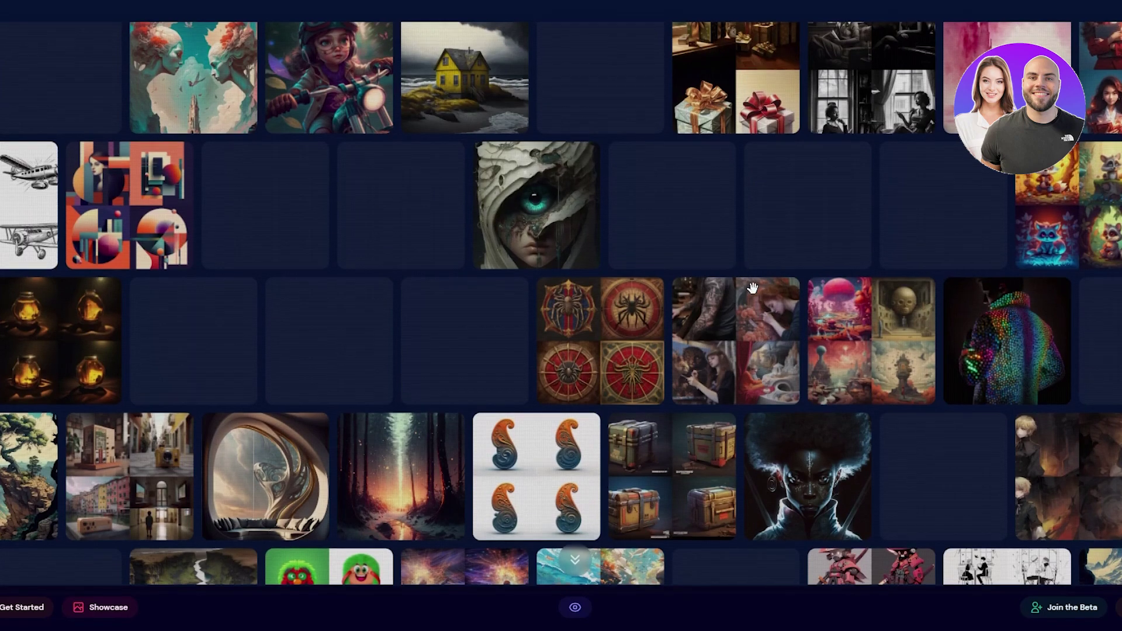
scroll(741, 263, down, 5)
scroll(724, 266, up, 3)
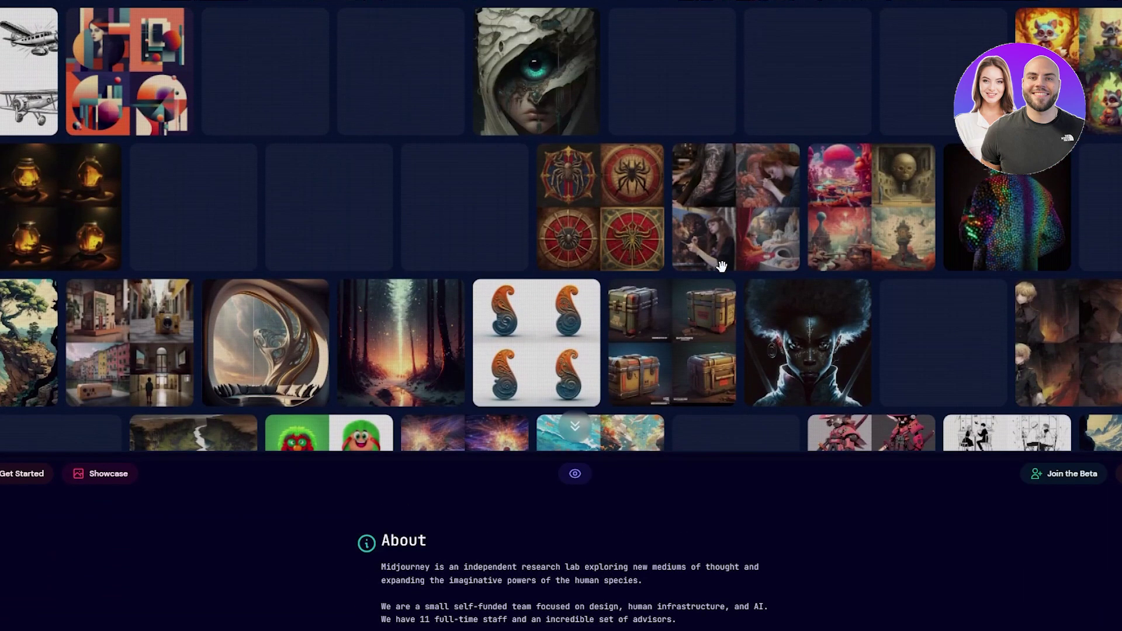